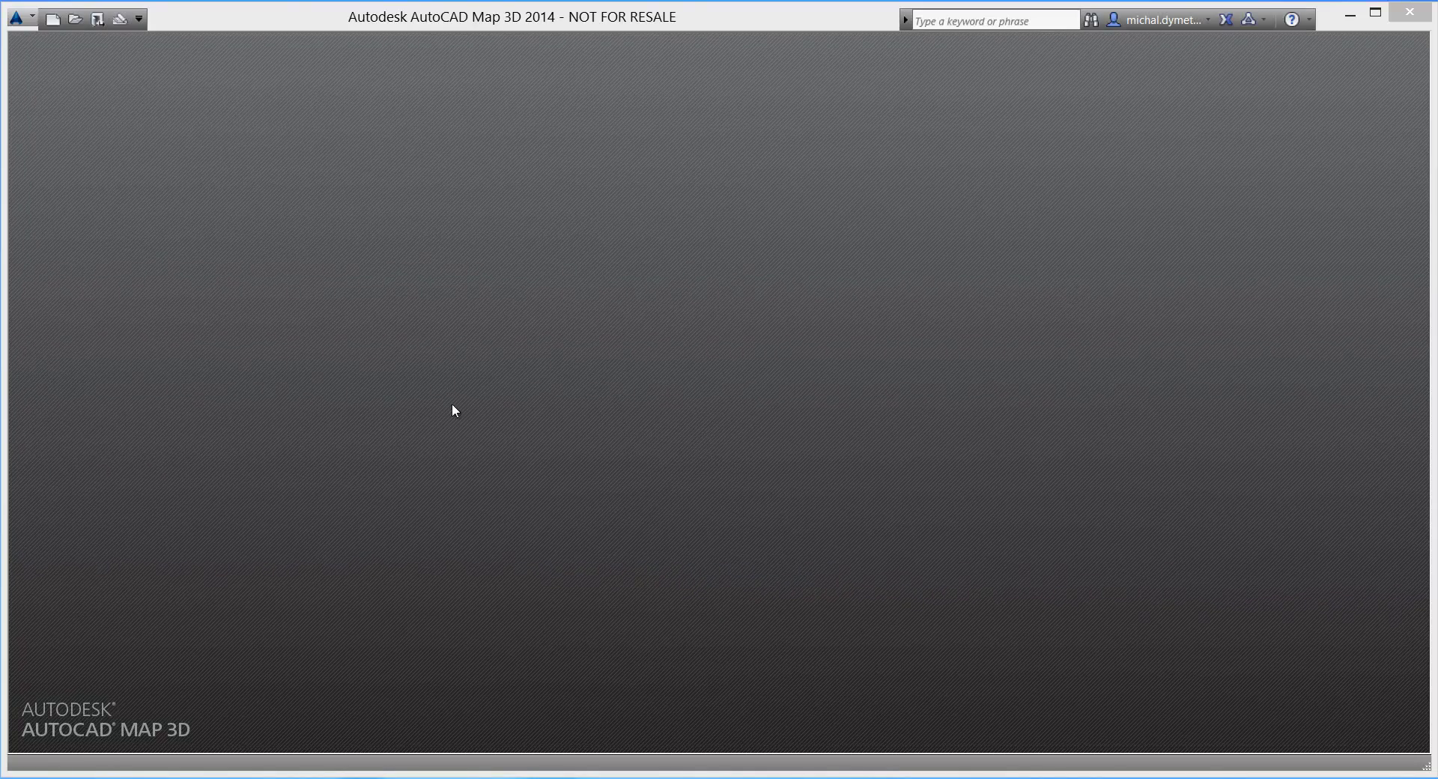
# - Start a new blank drawing and attach the OSI vector street map DWG
pyautogui.click(18, 18)
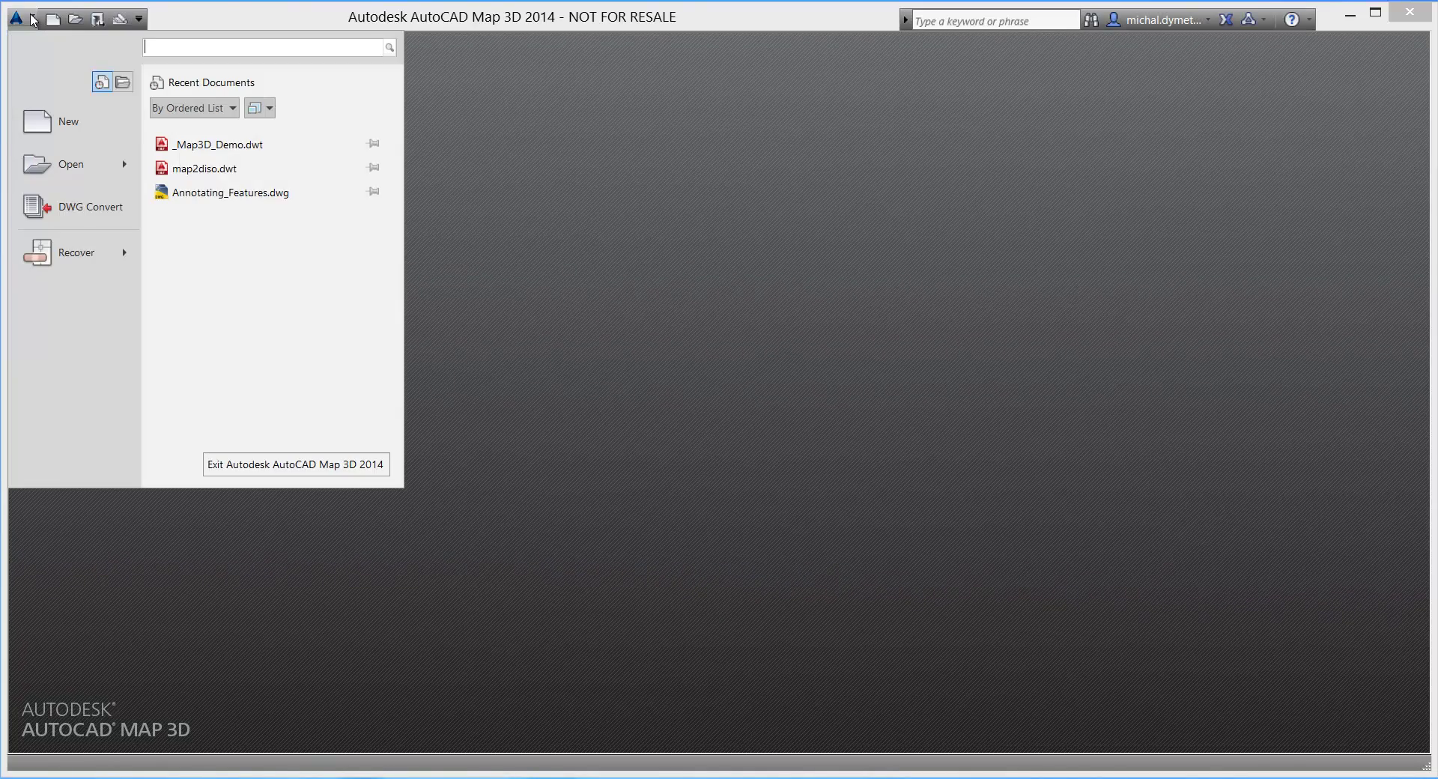
pyautogui.click(56, 122)
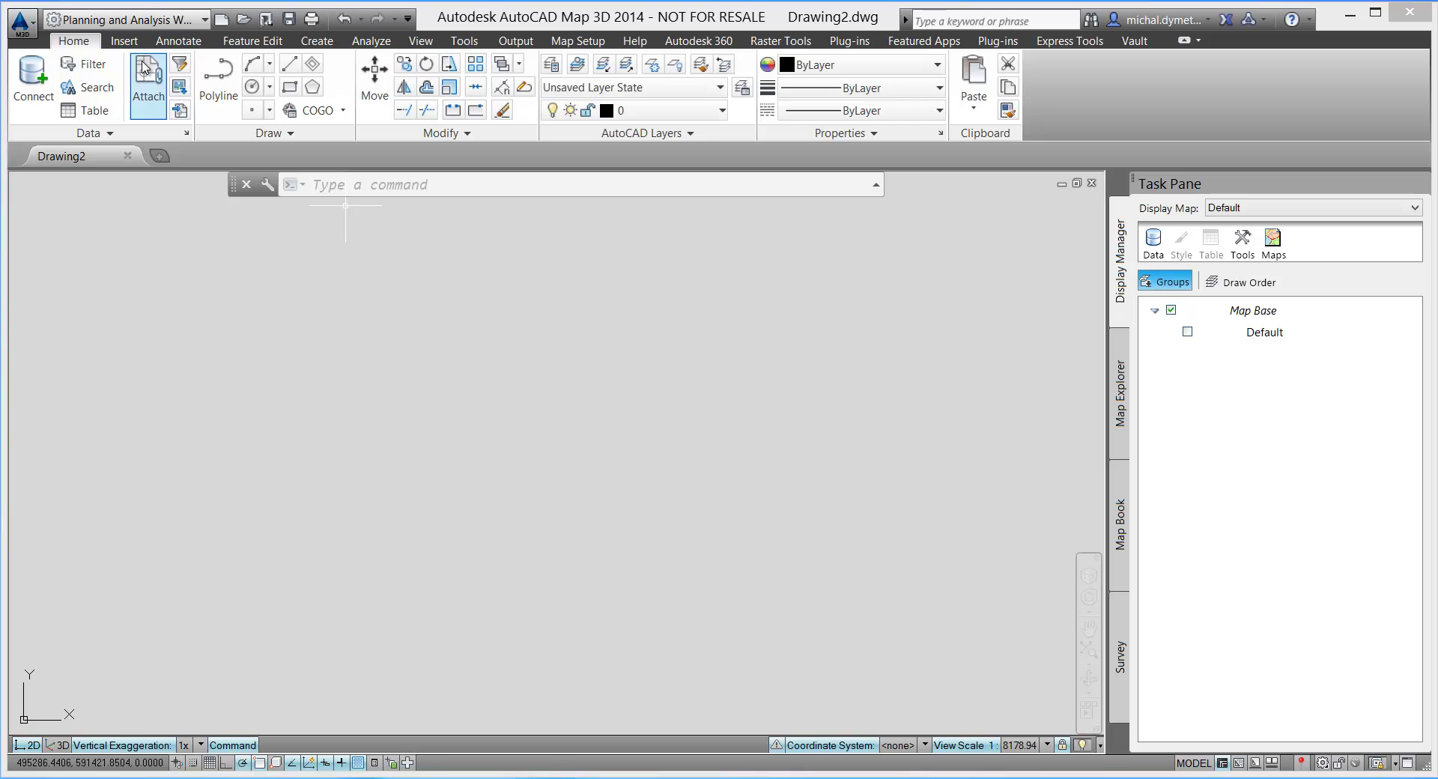
pyautogui.click(148, 83)
pyautogui.click(558, 663)
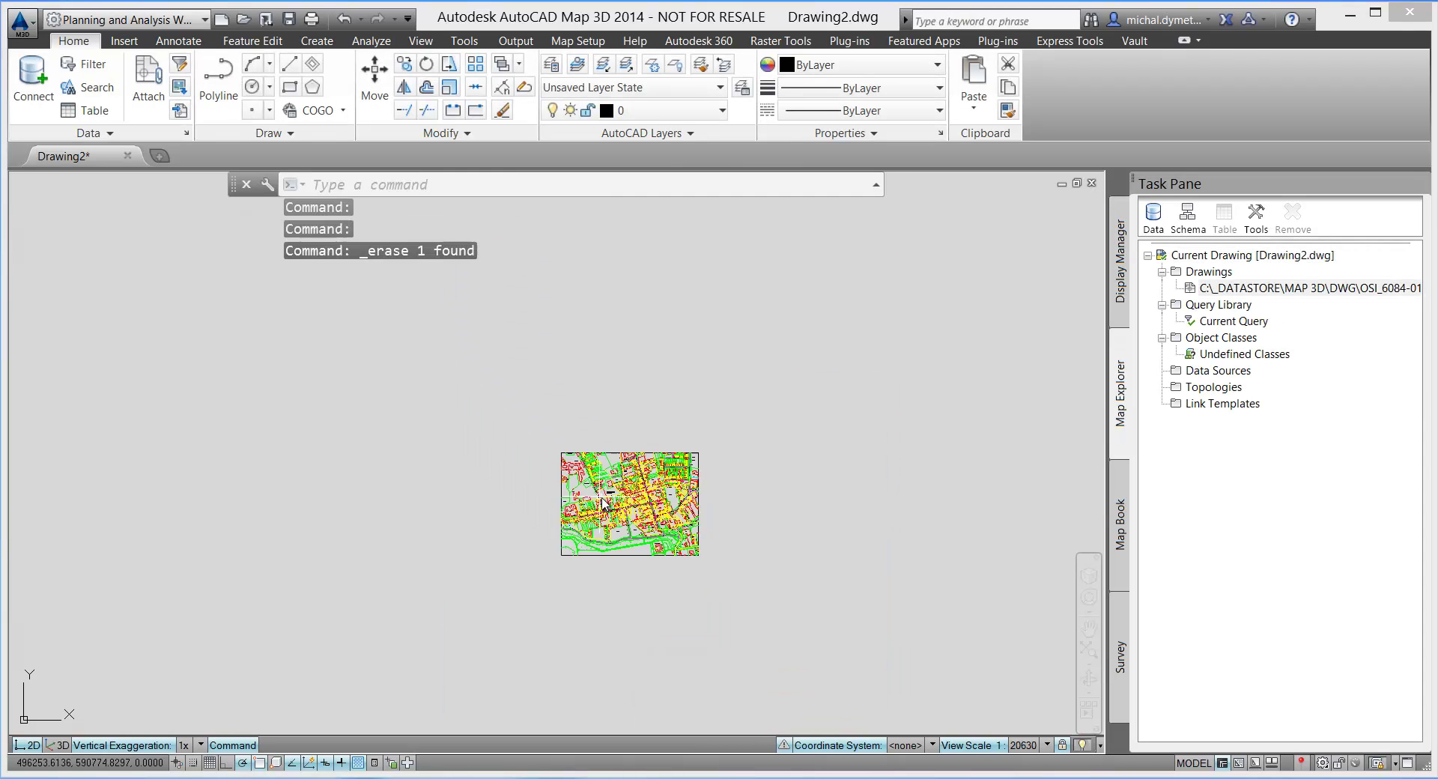
# - Insert OSI_High_Res_Ortho_Sample_ITM.tif with Image File correlation at a picked point beside the map
pyautogui.click(781, 41)
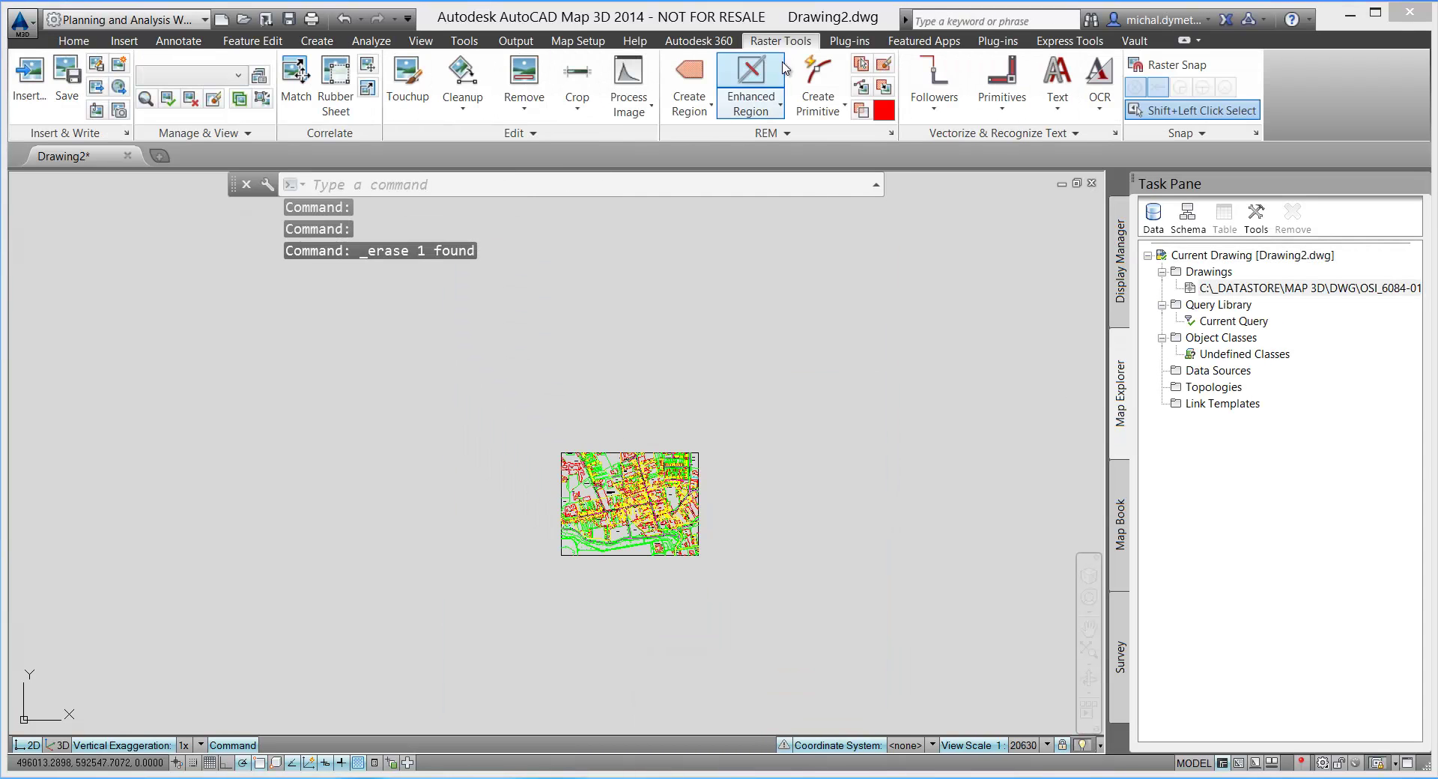
pyautogui.click(30, 81)
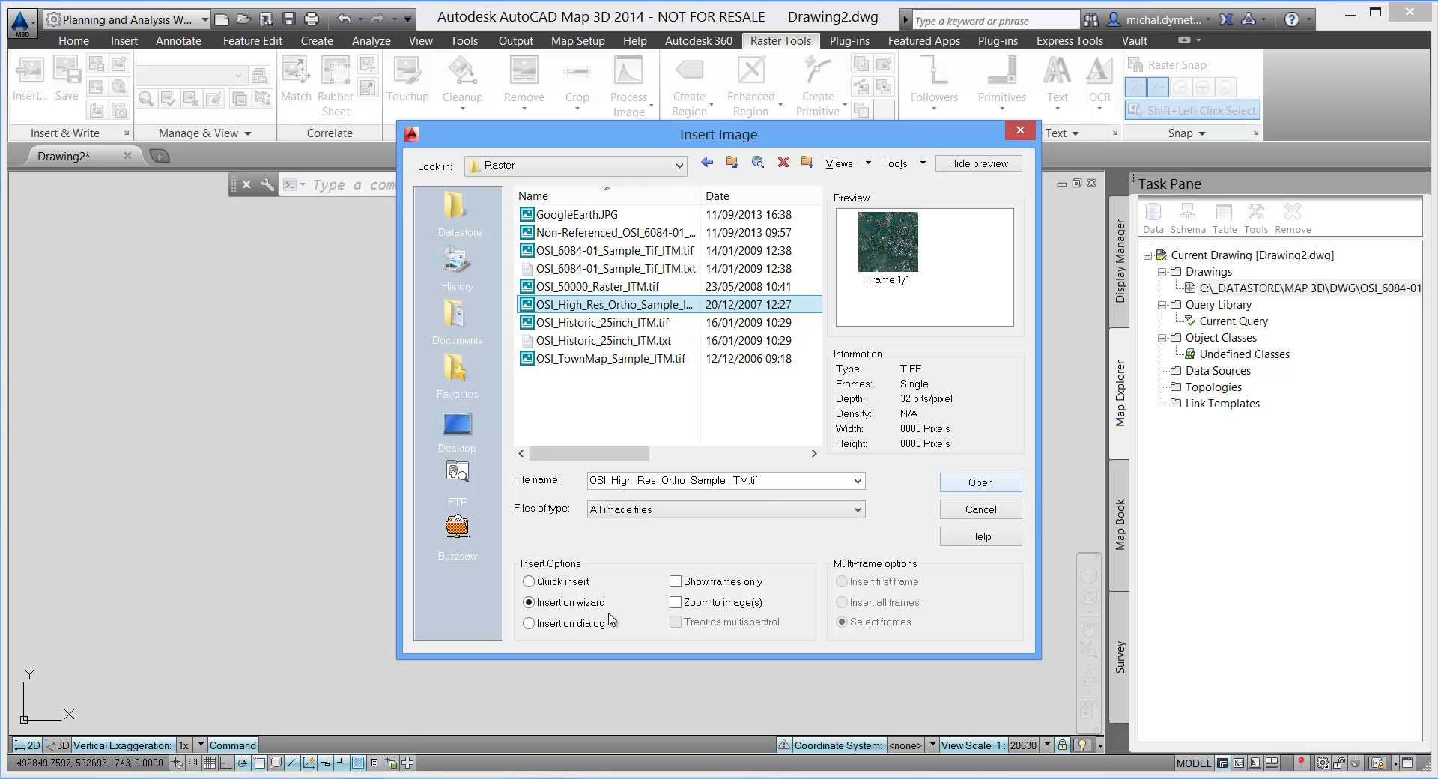
pyautogui.click(964, 478)
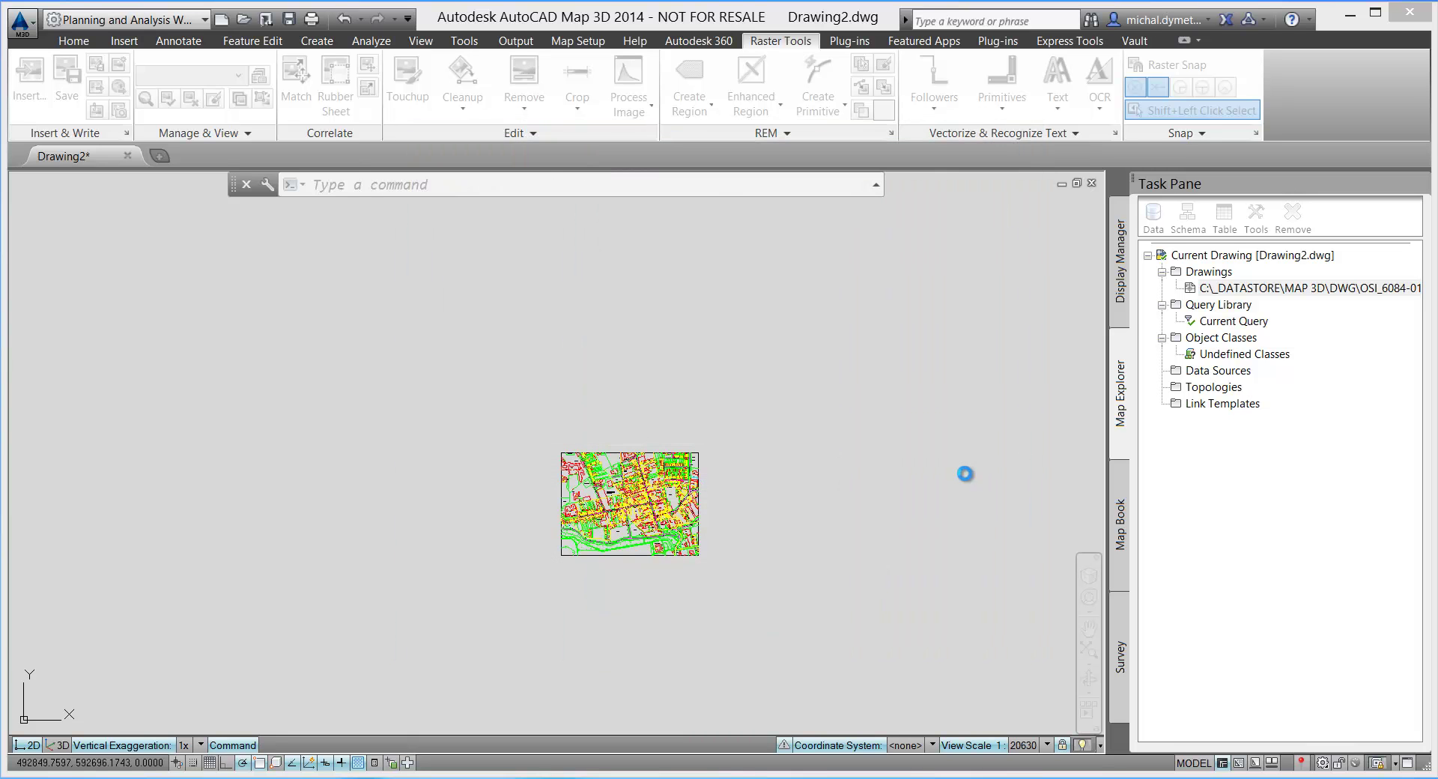
pyautogui.moveTo(248, 192); pyautogui.dragTo(303, 197)
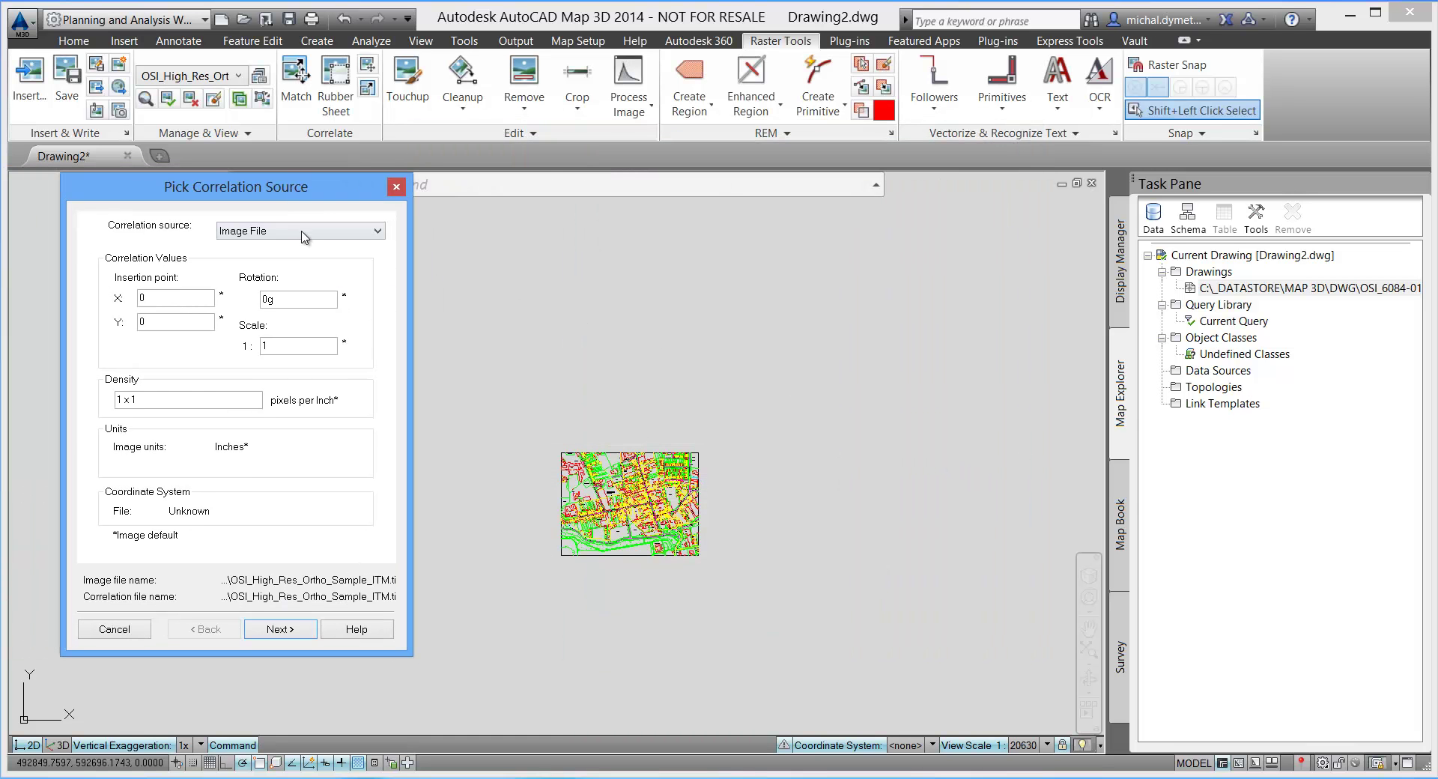
pyautogui.click(306, 232)
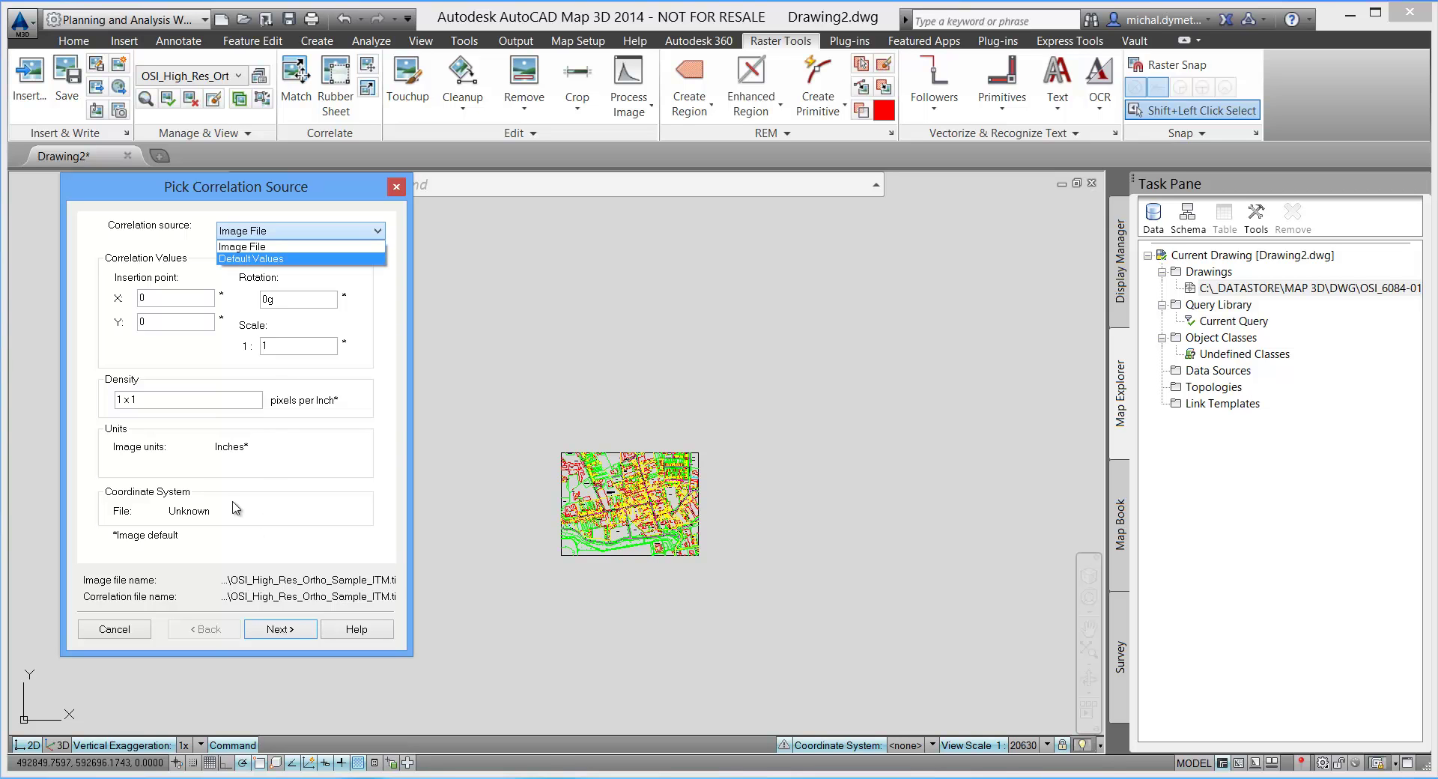
pyautogui.click(285, 633)
pyautogui.click(282, 631)
pyautogui.click(283, 631)
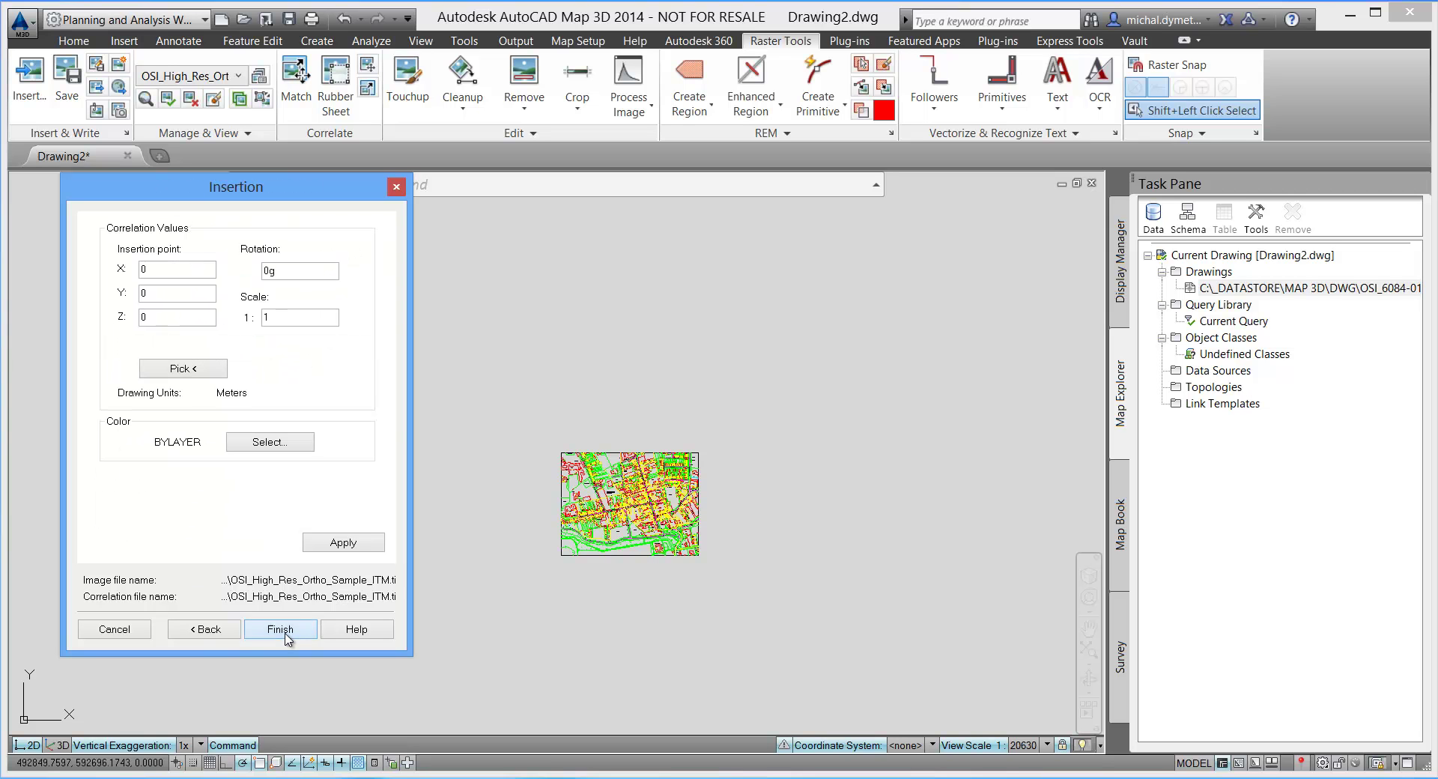
pyautogui.click(177, 369)
pyautogui.click(522, 494)
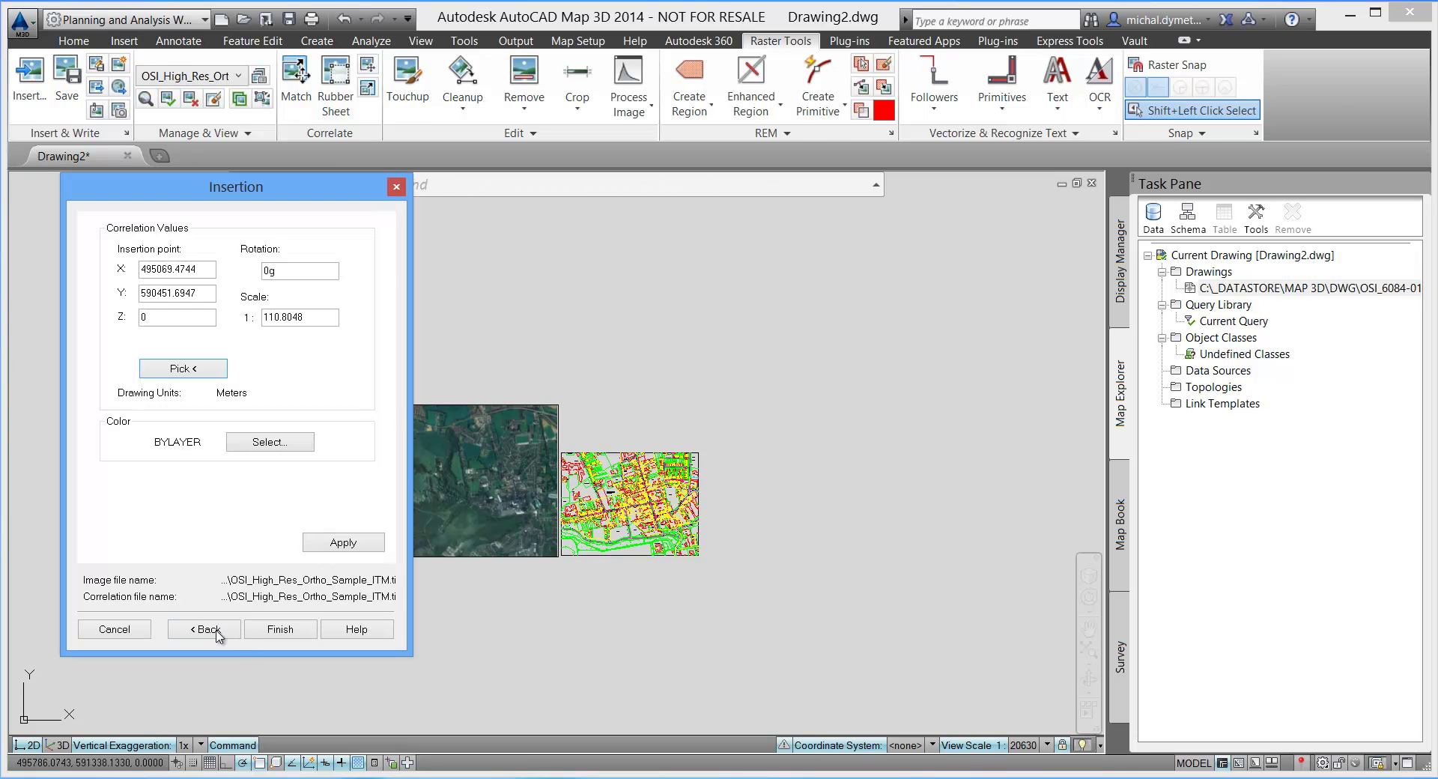
pyautogui.click(280, 629)
# - Match the photo's first source point to the line corner on the vector map
pyautogui.click(295, 75)
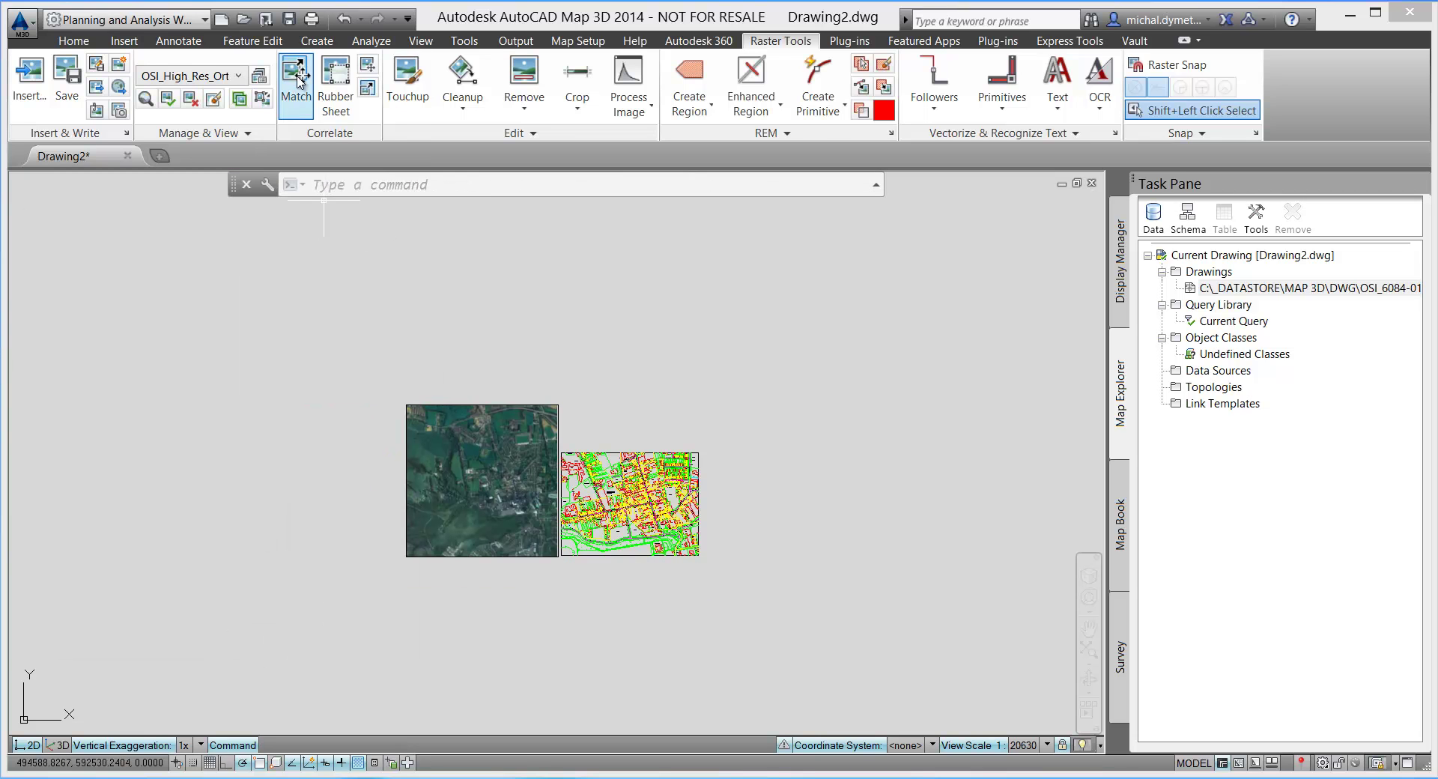
pyautogui.scroll(10, 469, 420)
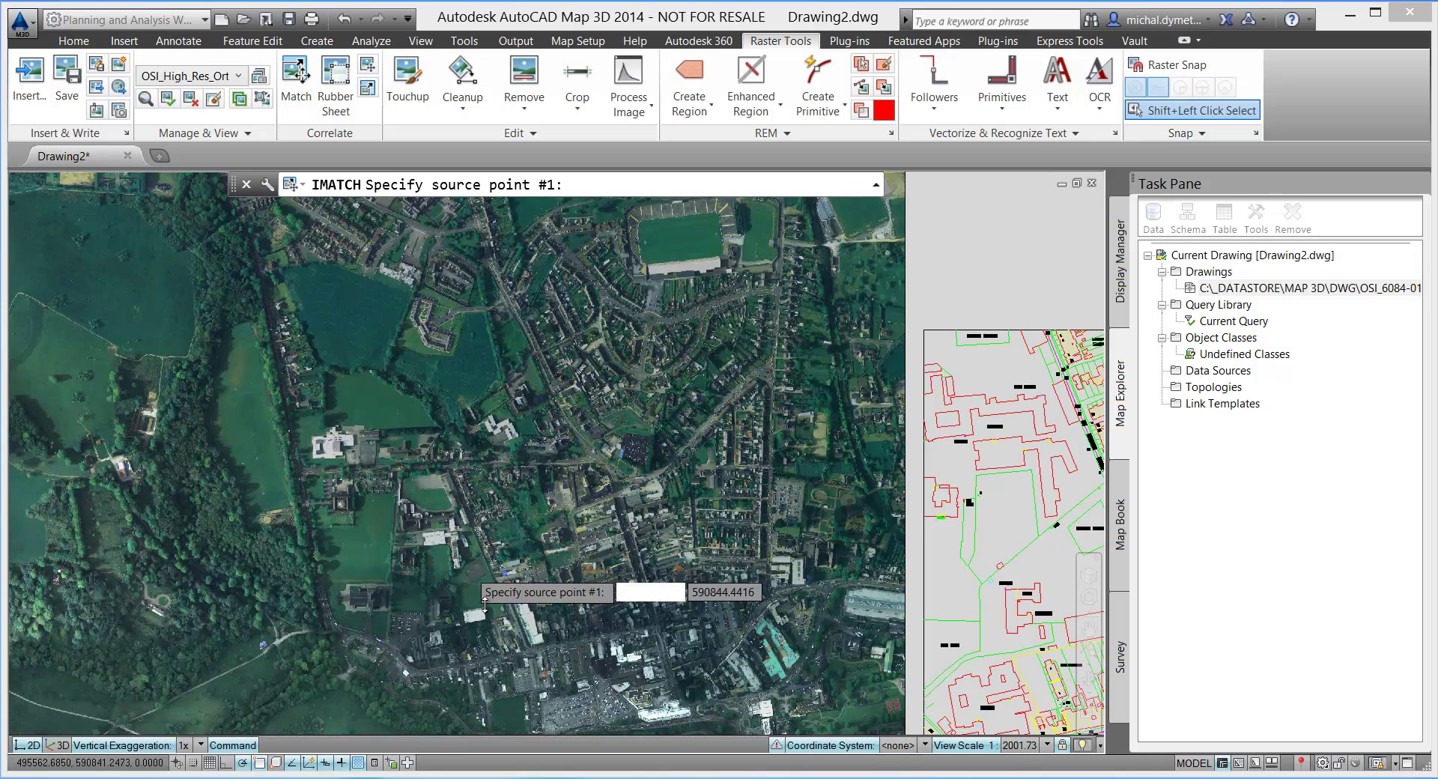
pyautogui.scroll(5, 474, 596)
pyautogui.scroll(5, 474, 596)
pyautogui.click(365, 485)
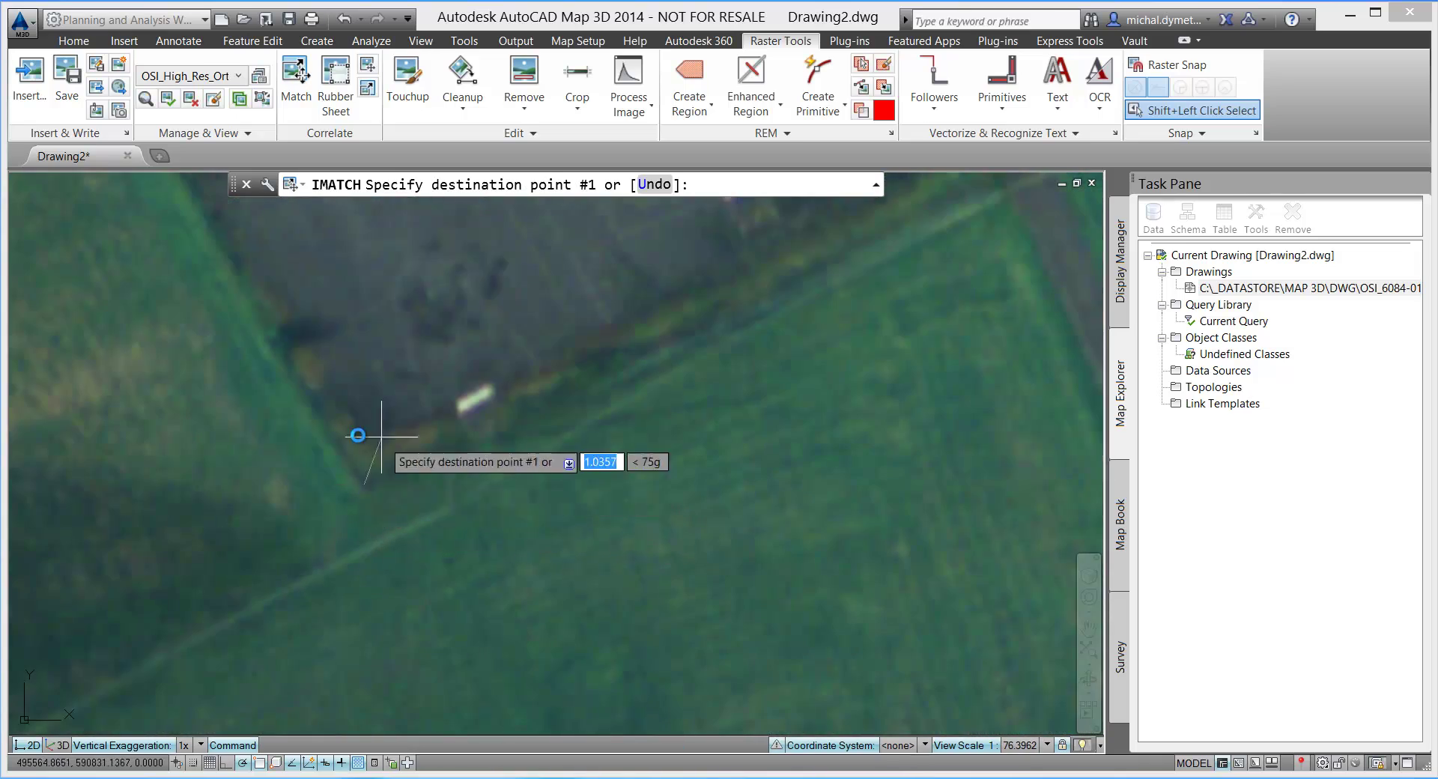
pyautogui.scroll(-10, 280, 448)
pyautogui.scroll(-3, 280, 449)
pyautogui.scroll(12, 869, 427)
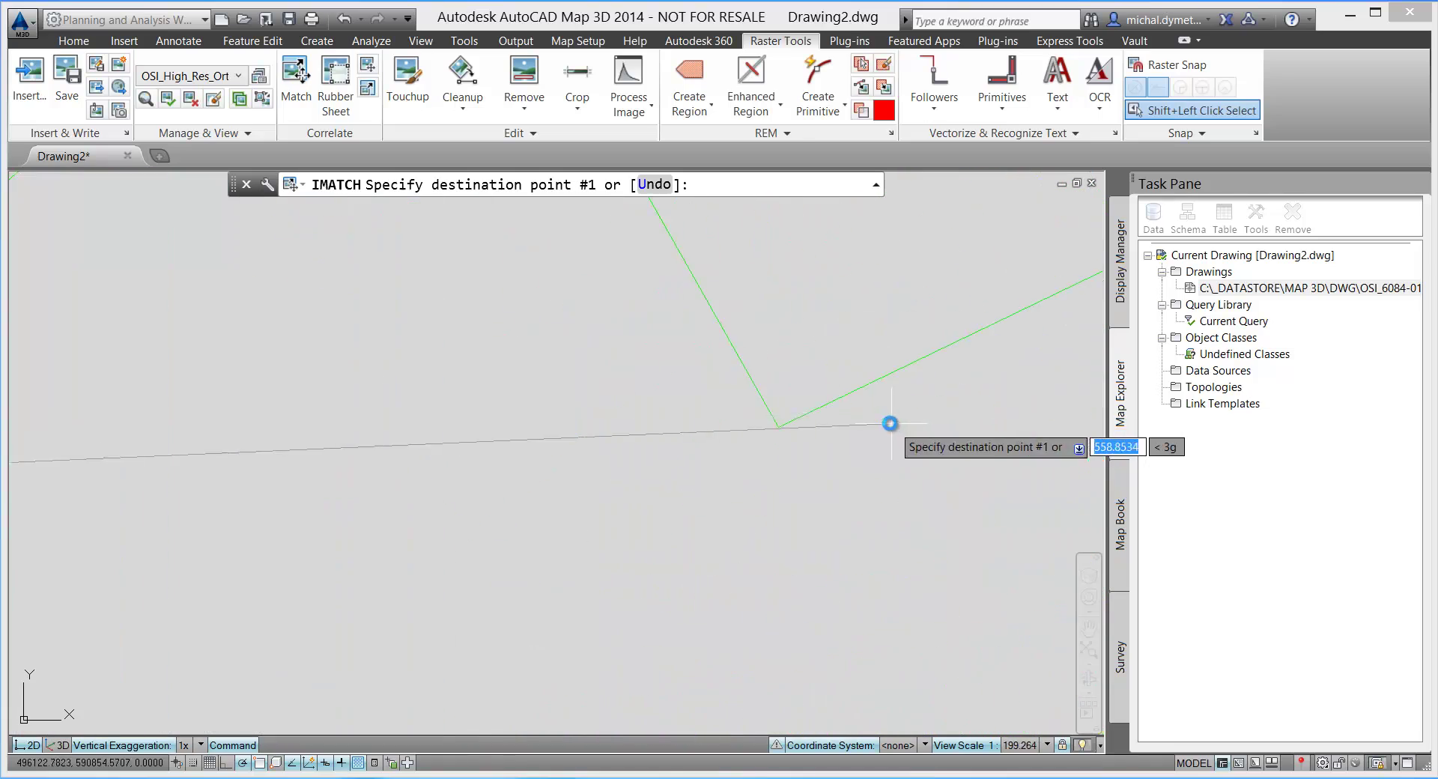
pyautogui.click(651, 466)
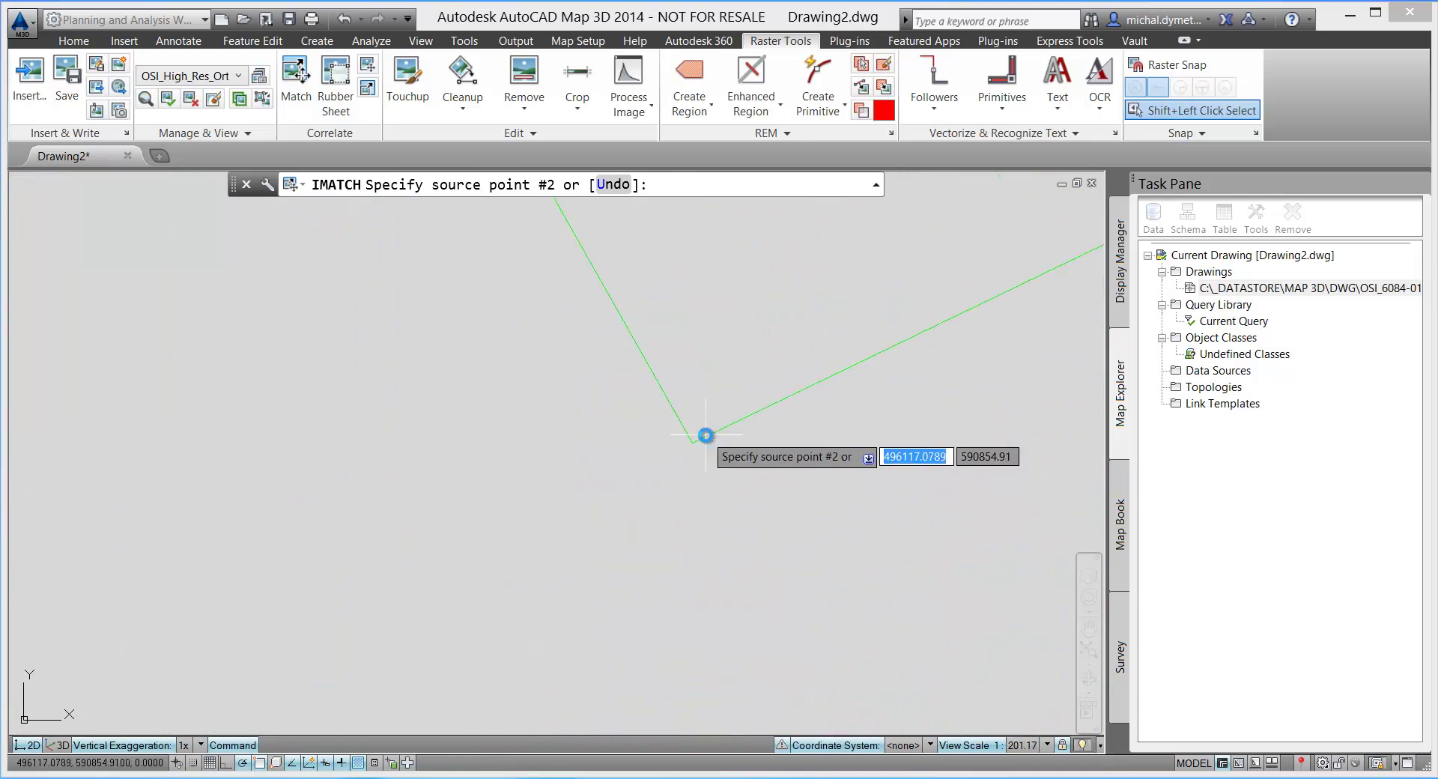
# - Match a second source point at the roundabout to its destination, completing the alignment
pyautogui.scroll(-11, 704, 420)
pyautogui.scroll(10, 699, 372)
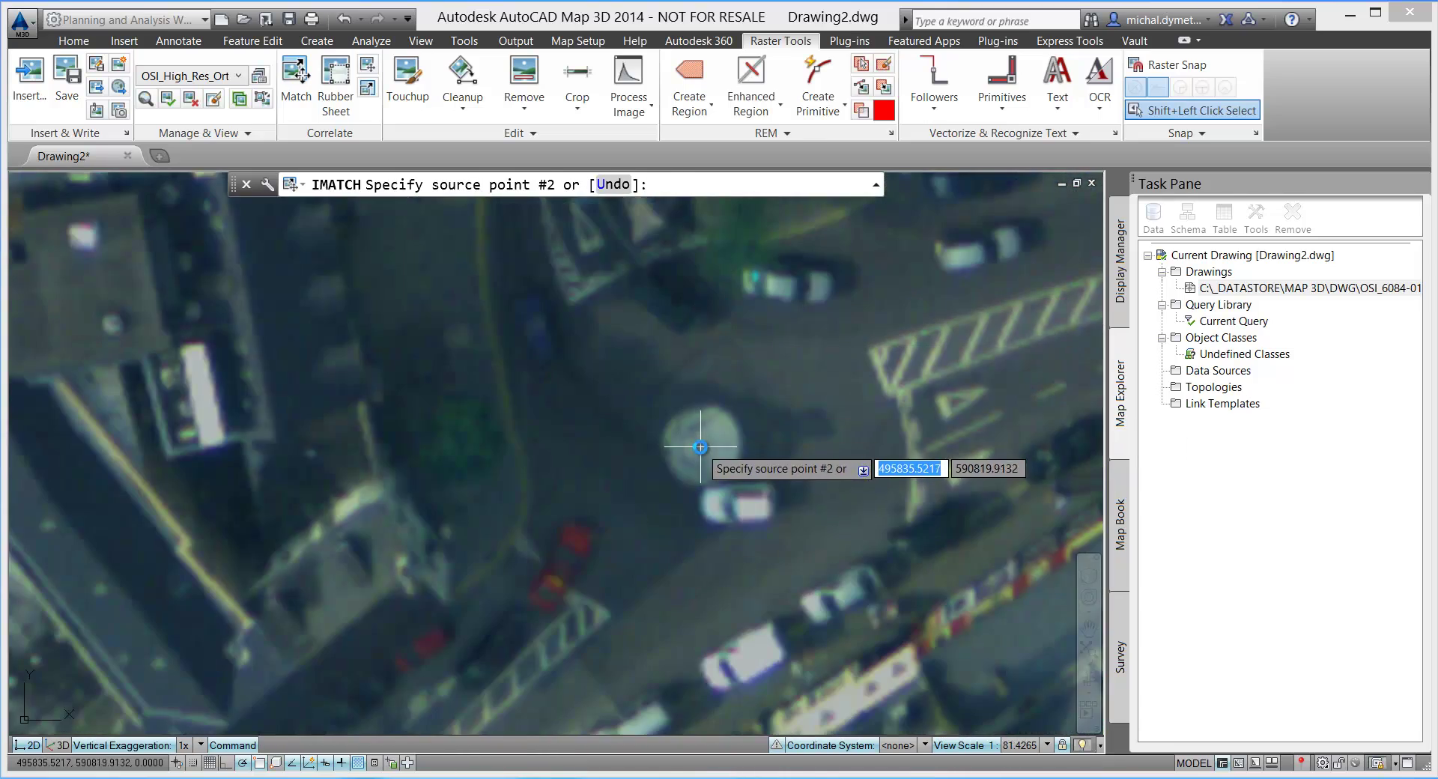
pyautogui.click(704, 460)
pyautogui.scroll(-8, 463, 425)
pyautogui.scroll(11, 749, 461)
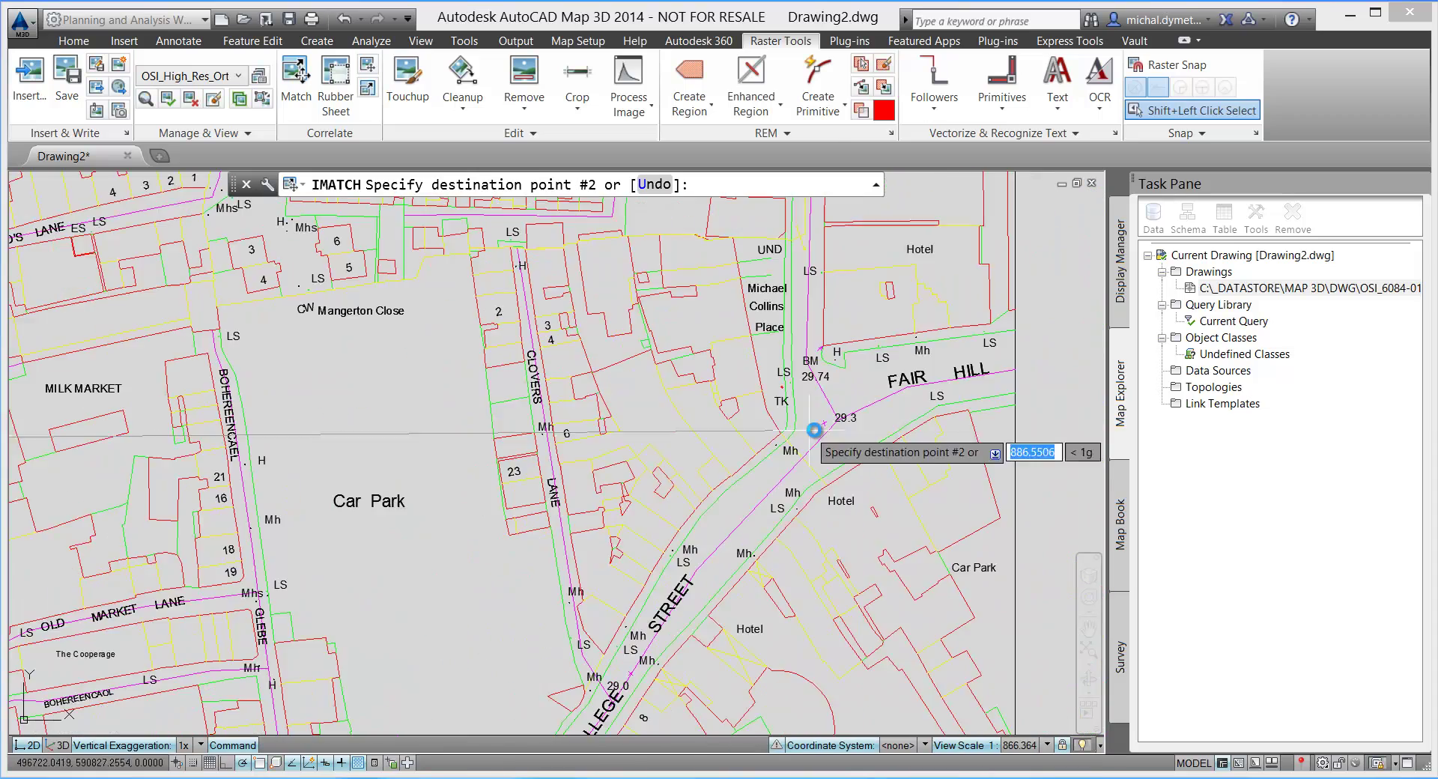
pyautogui.scroll(2, 836, 421)
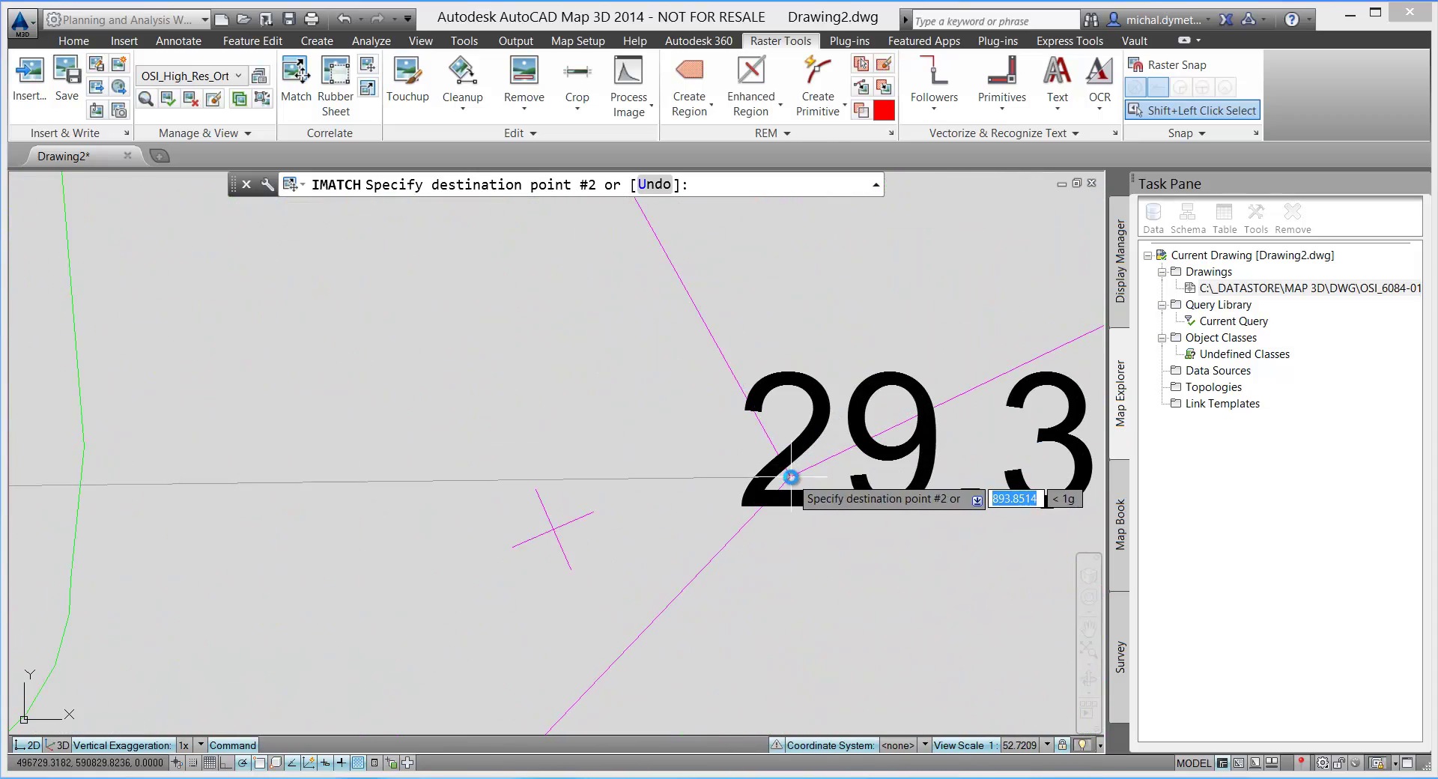
pyautogui.click(792, 477)
pyautogui.scroll(-15, 602, 409)
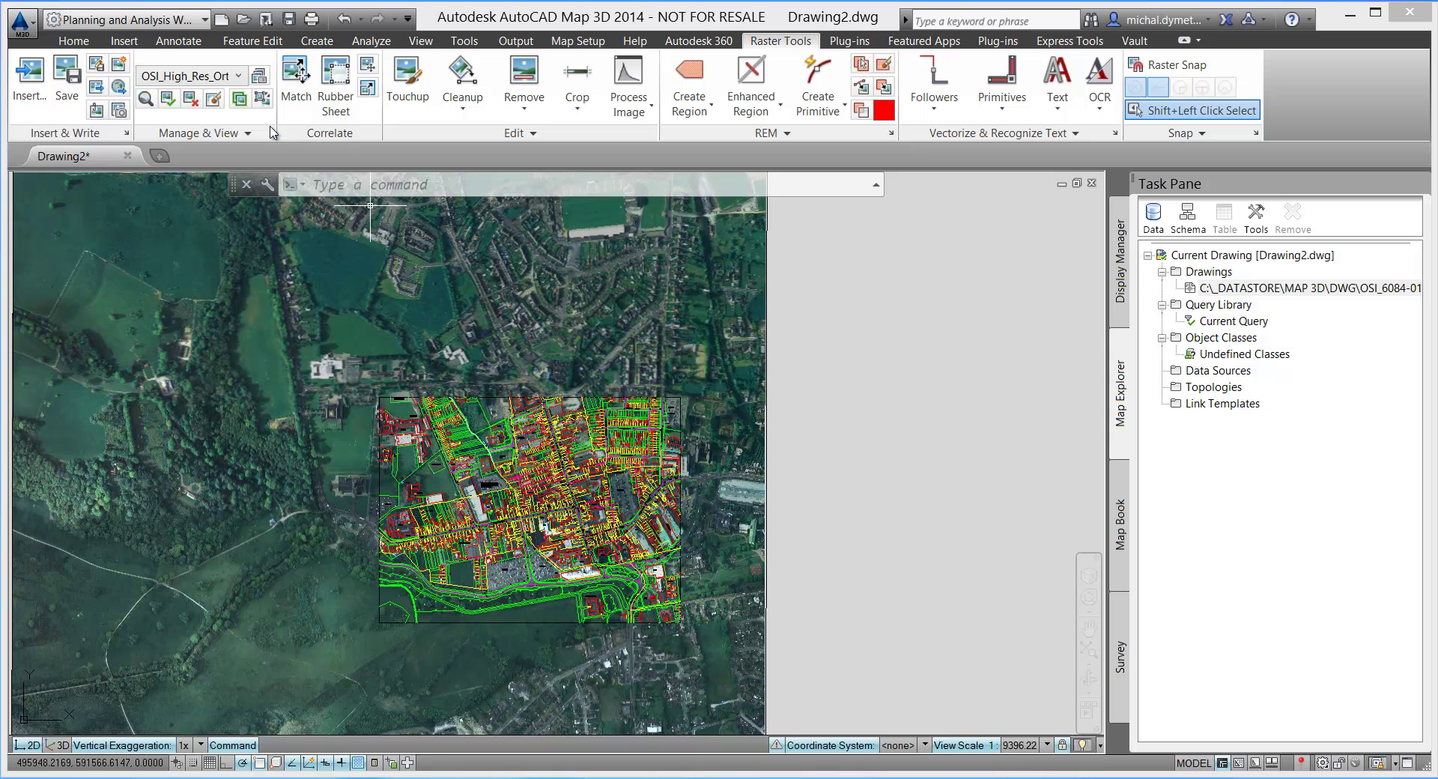
# - Export a world file for the aerial photo to the default folder
pyautogui.click(119, 87)
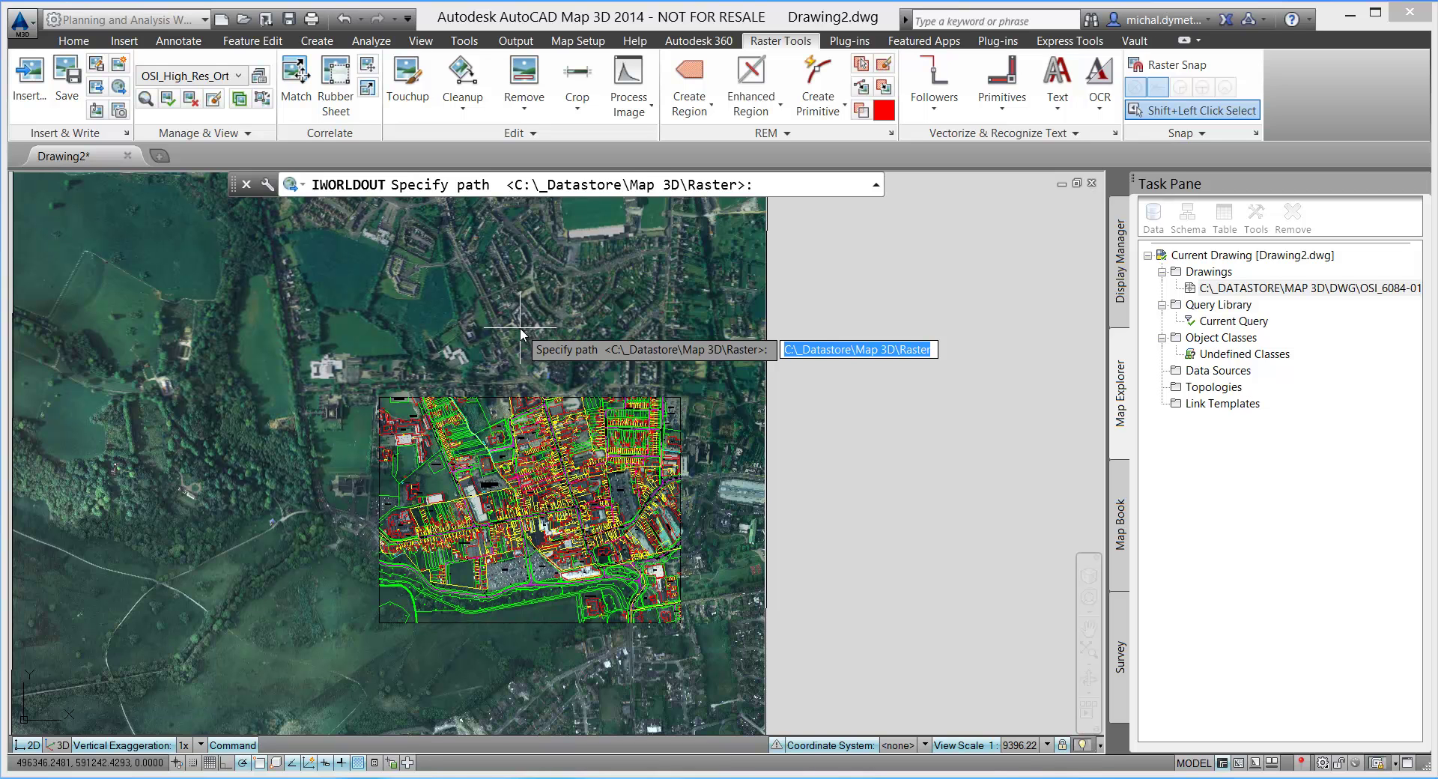
pyautogui.press('Return')
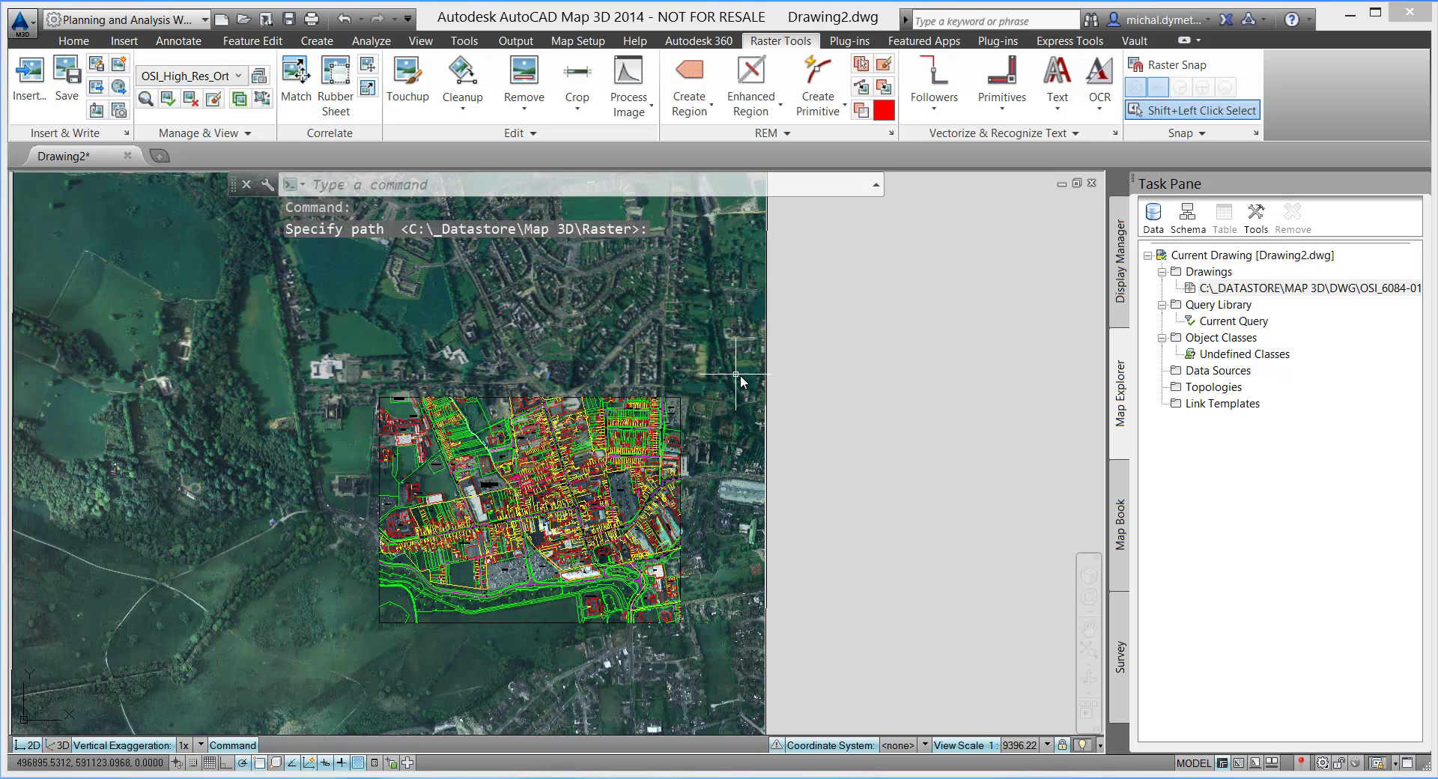
pyautogui.scroll(-2, 878, 356)
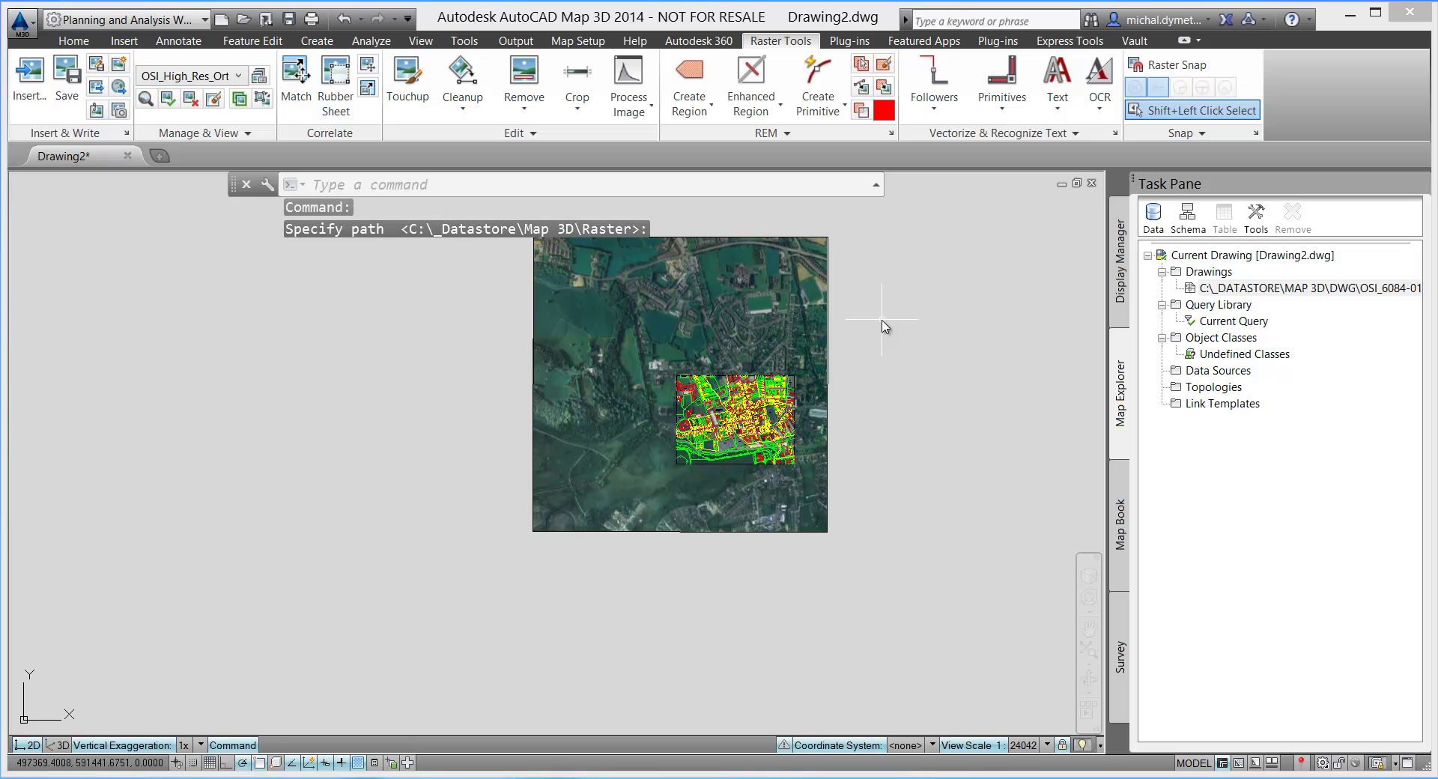
# - Erase the old aerial photo and open the Insert Image file browser
pyautogui.click(827, 327)
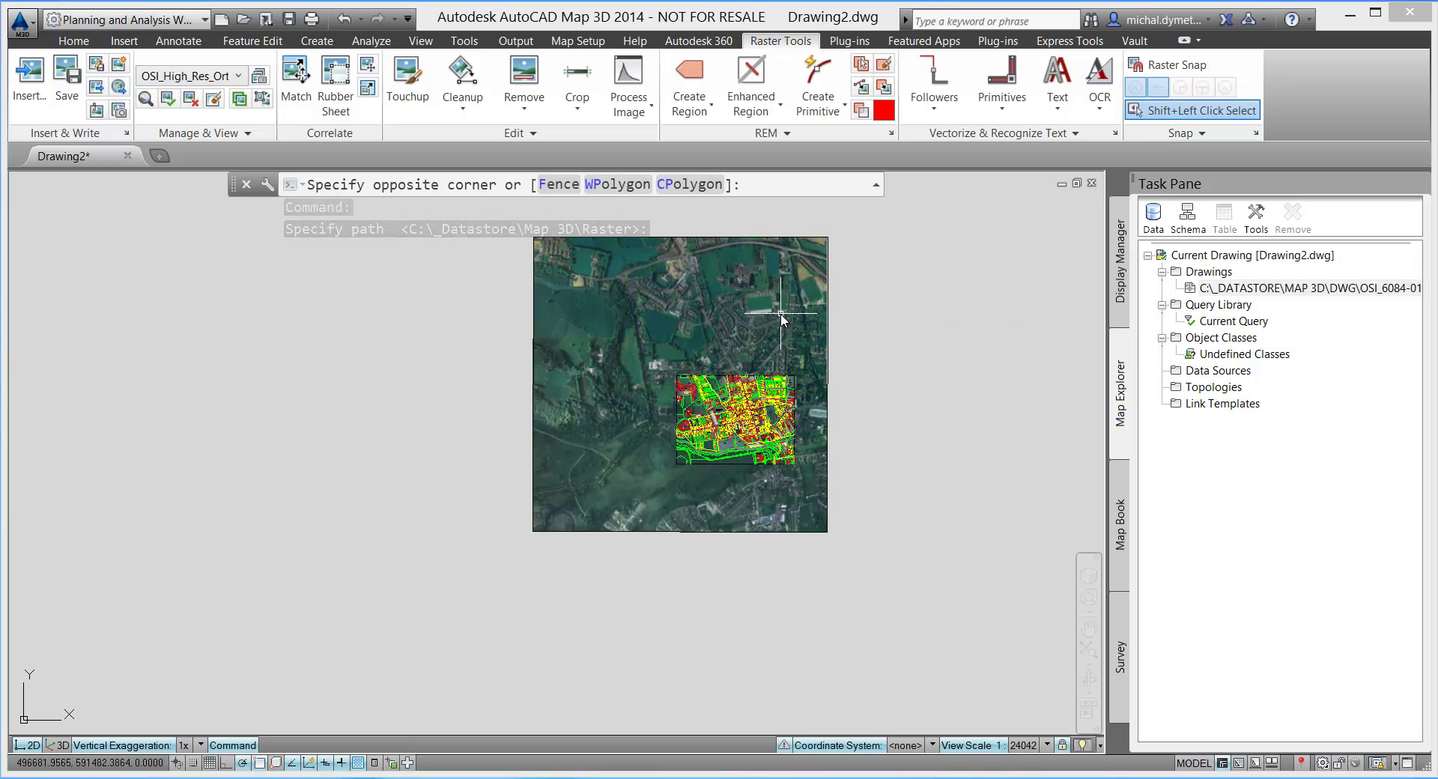
pyautogui.click(781, 313)
pyautogui.rightClick(781, 313)
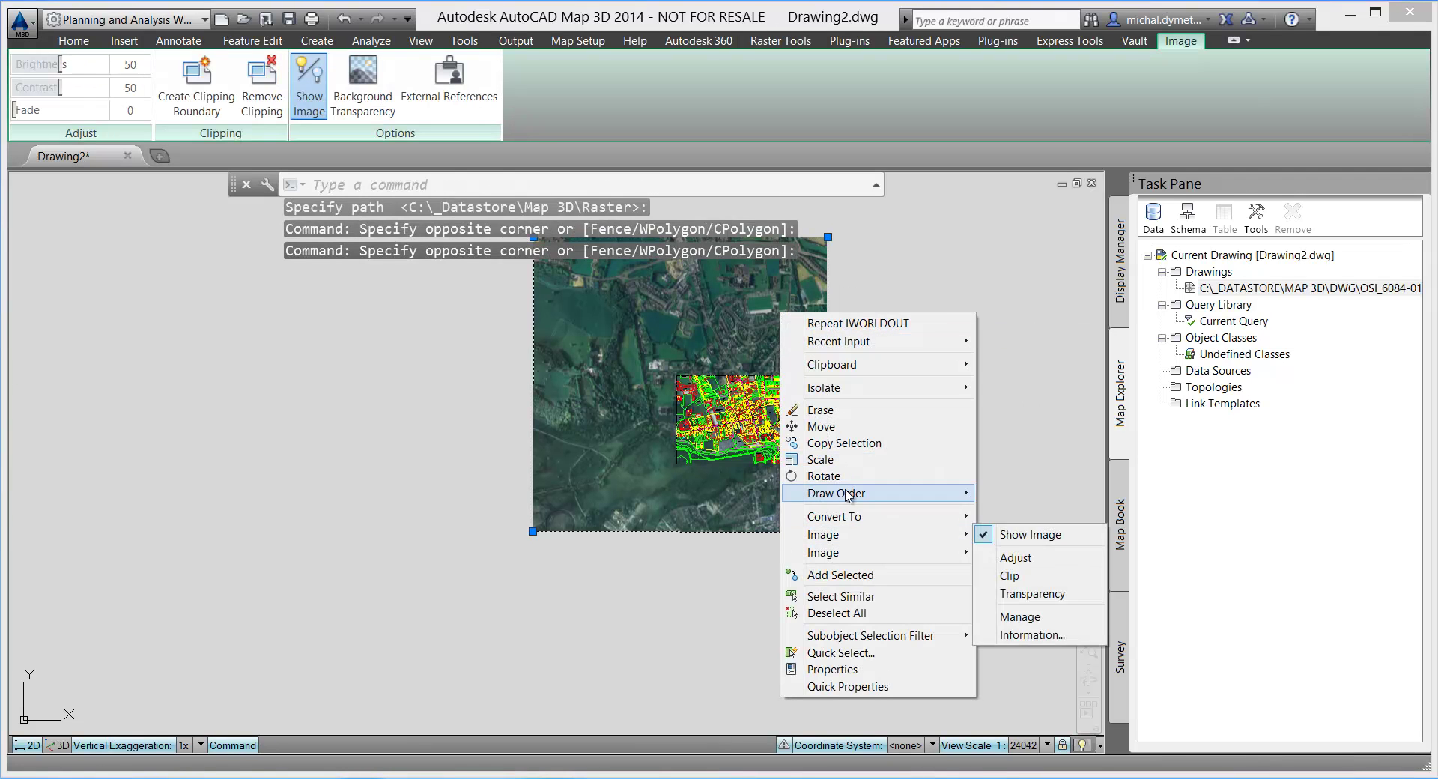
pyautogui.click(819, 410)
pyautogui.click(813, 426)
pyautogui.scroll(6, 749, 398)
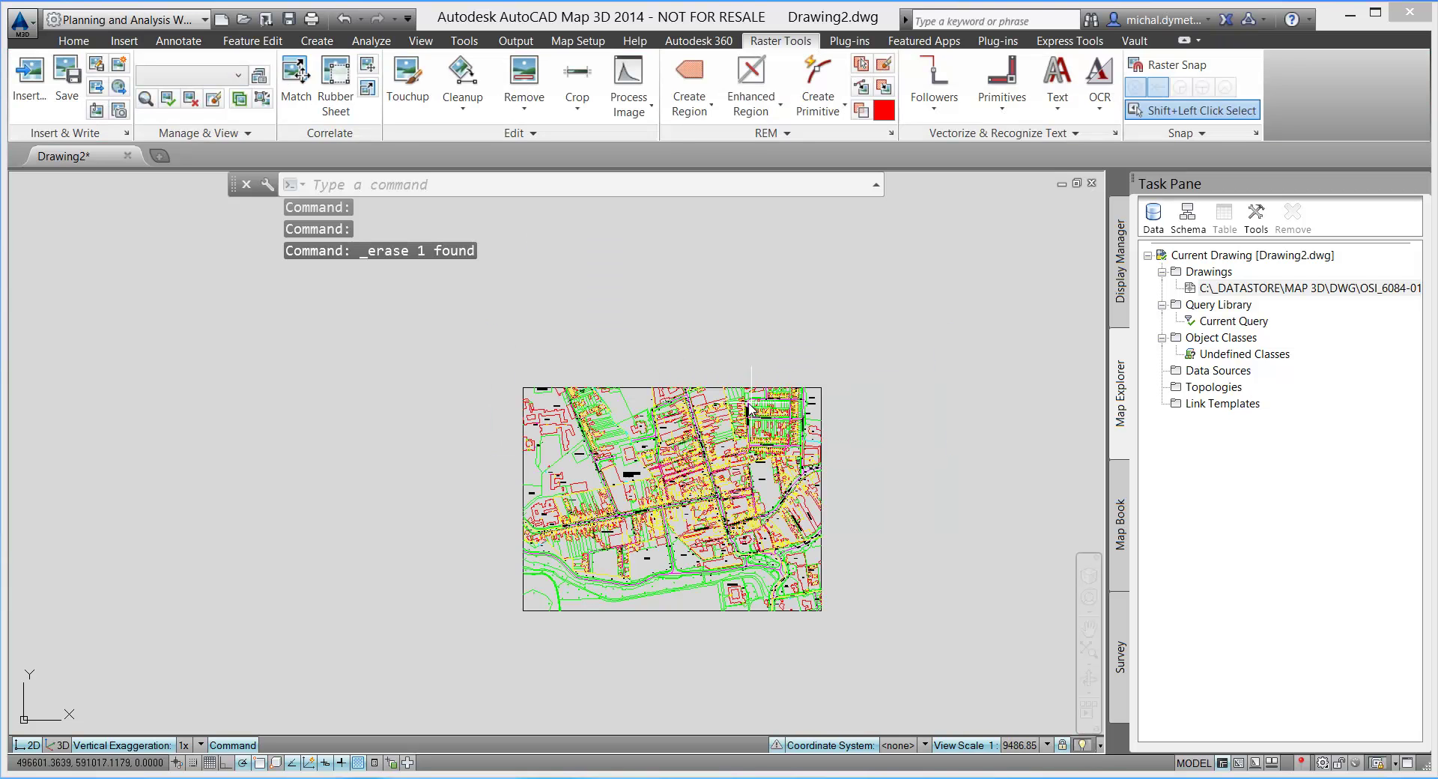
pyautogui.click(392, 325)
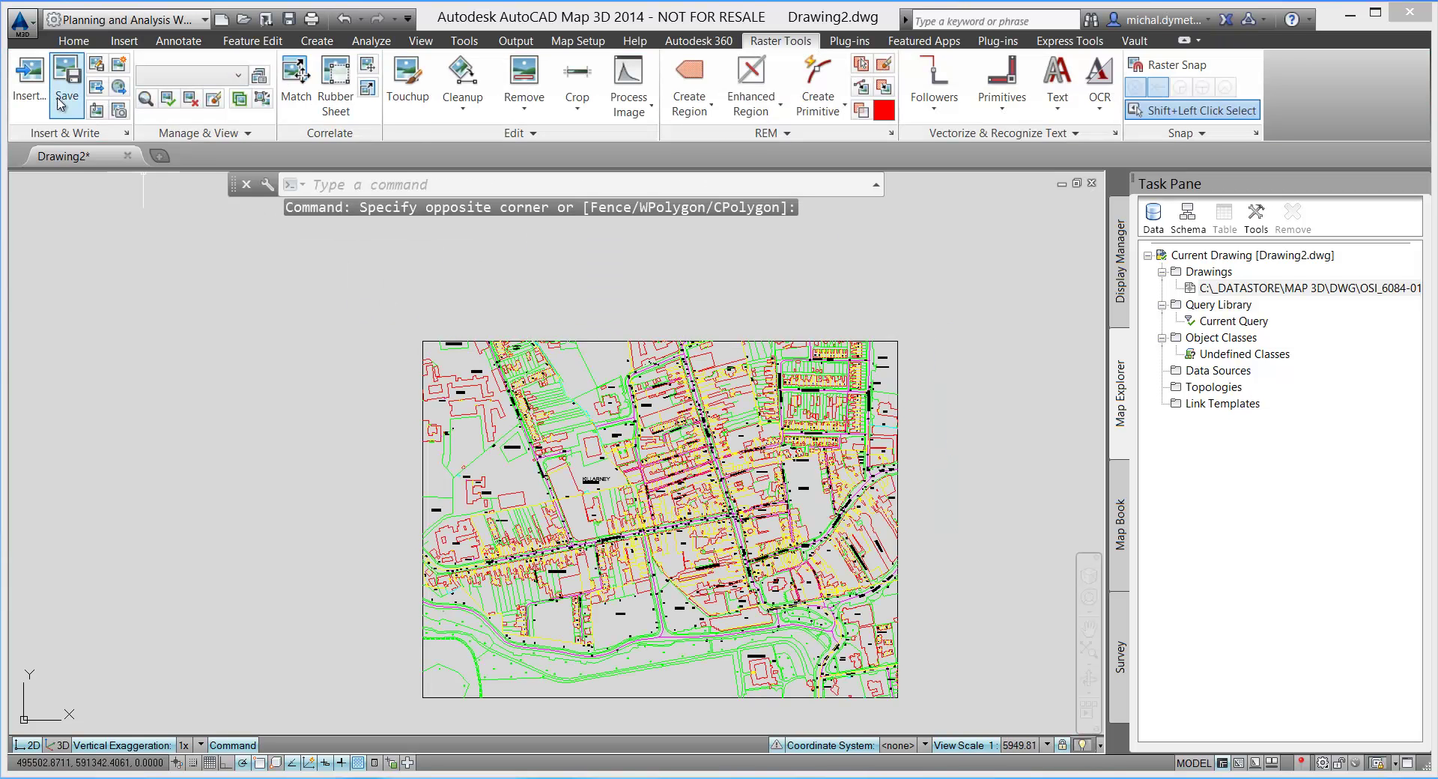
pyautogui.click(29, 78)
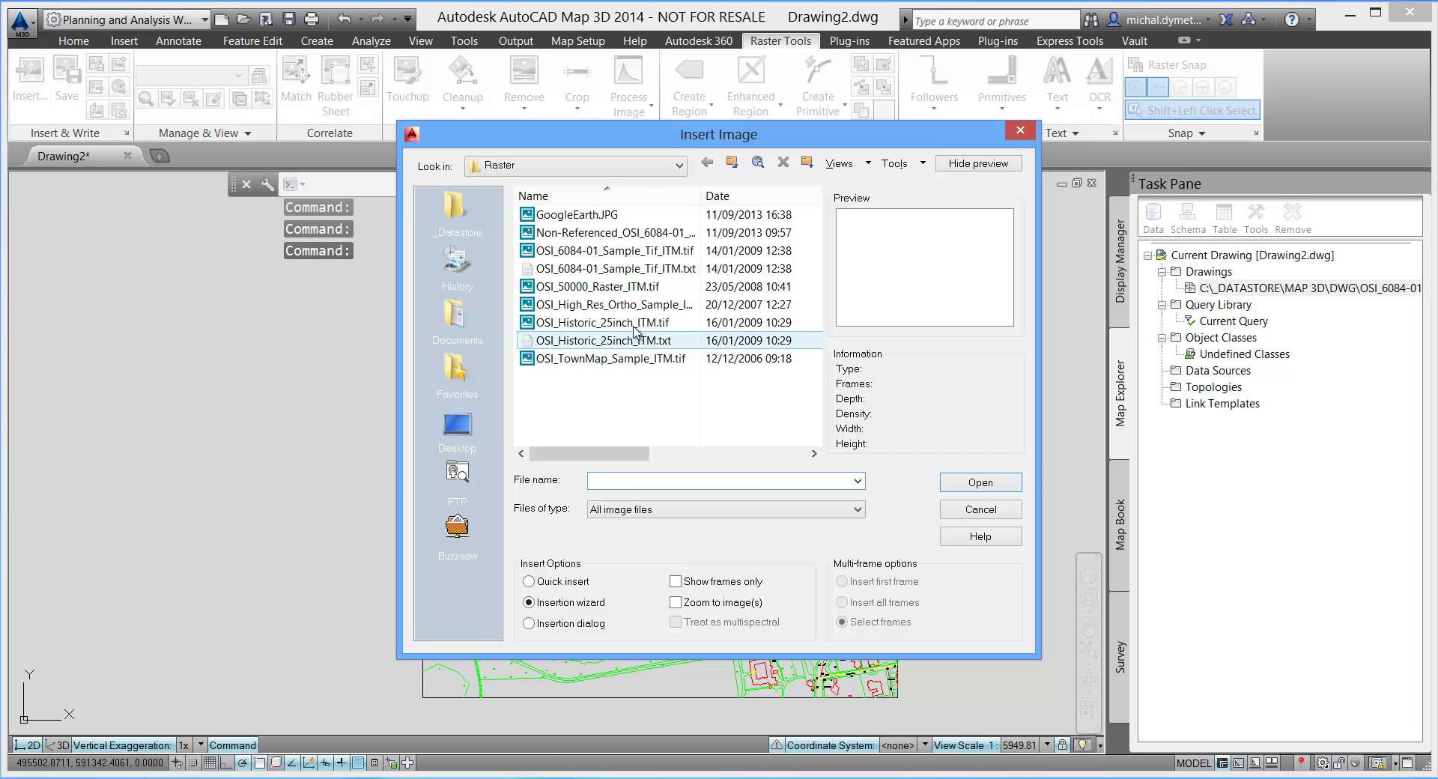
# - Insert OSI_High_Res_Ortho_Sample_ITM.tif using World File Correlation, then zoom out
pyautogui.click(610, 304)
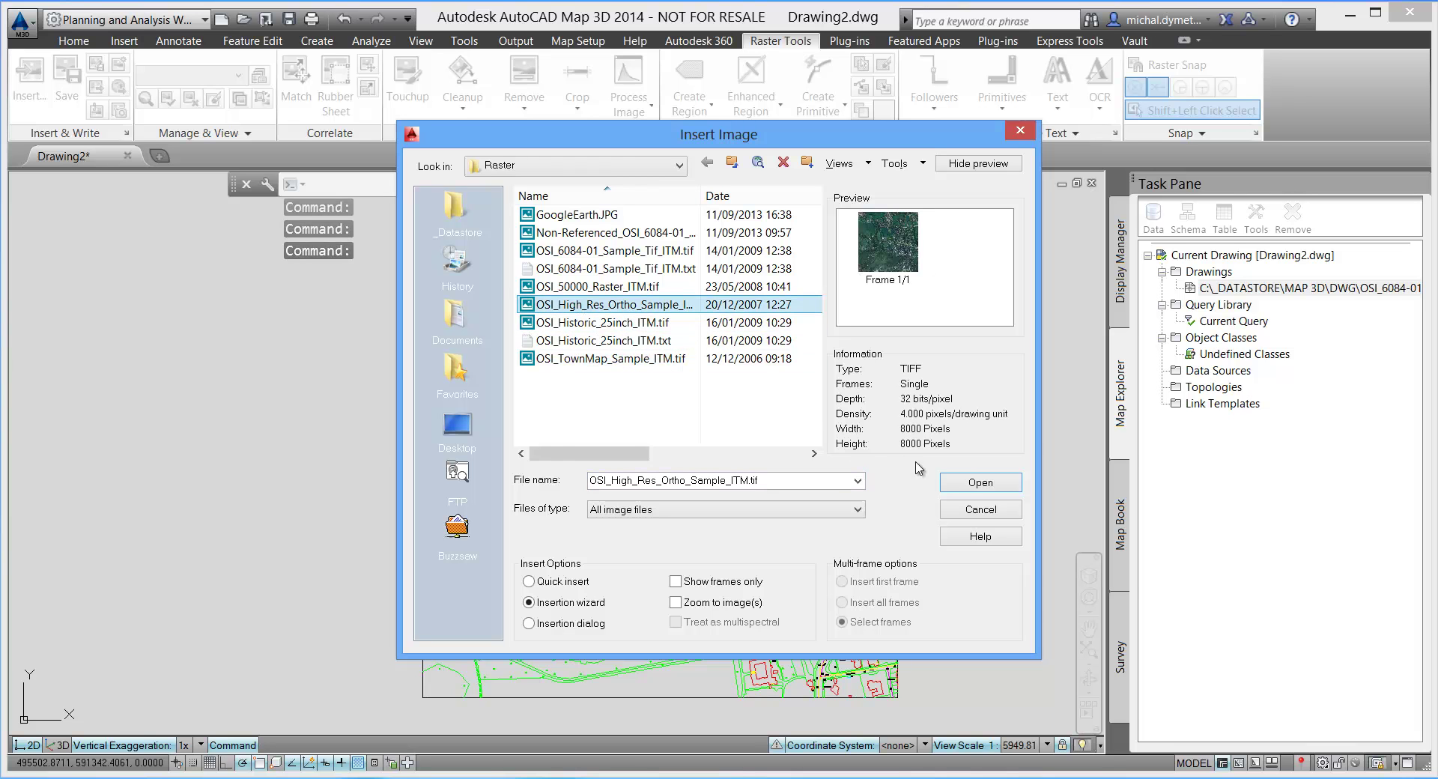
pyautogui.click(972, 484)
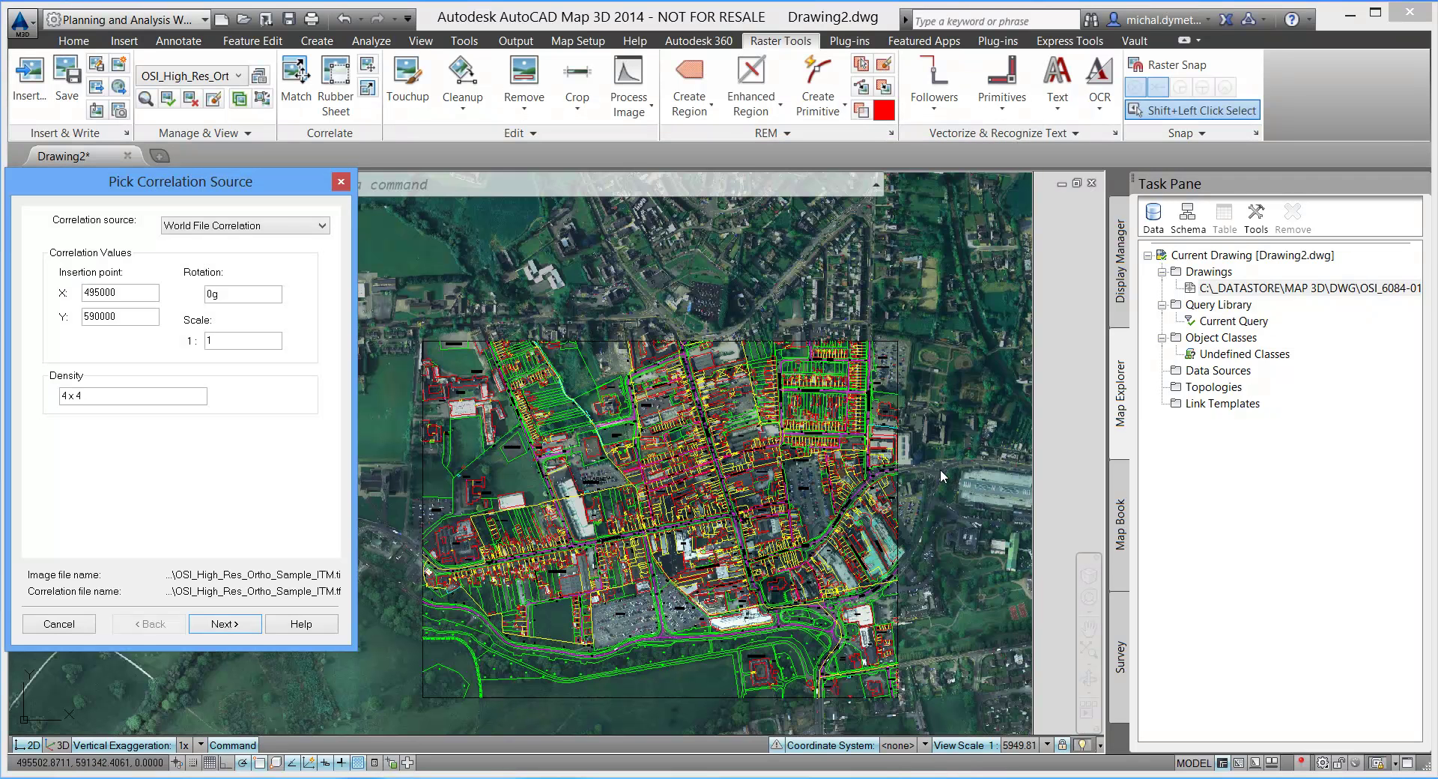
pyautogui.click(254, 226)
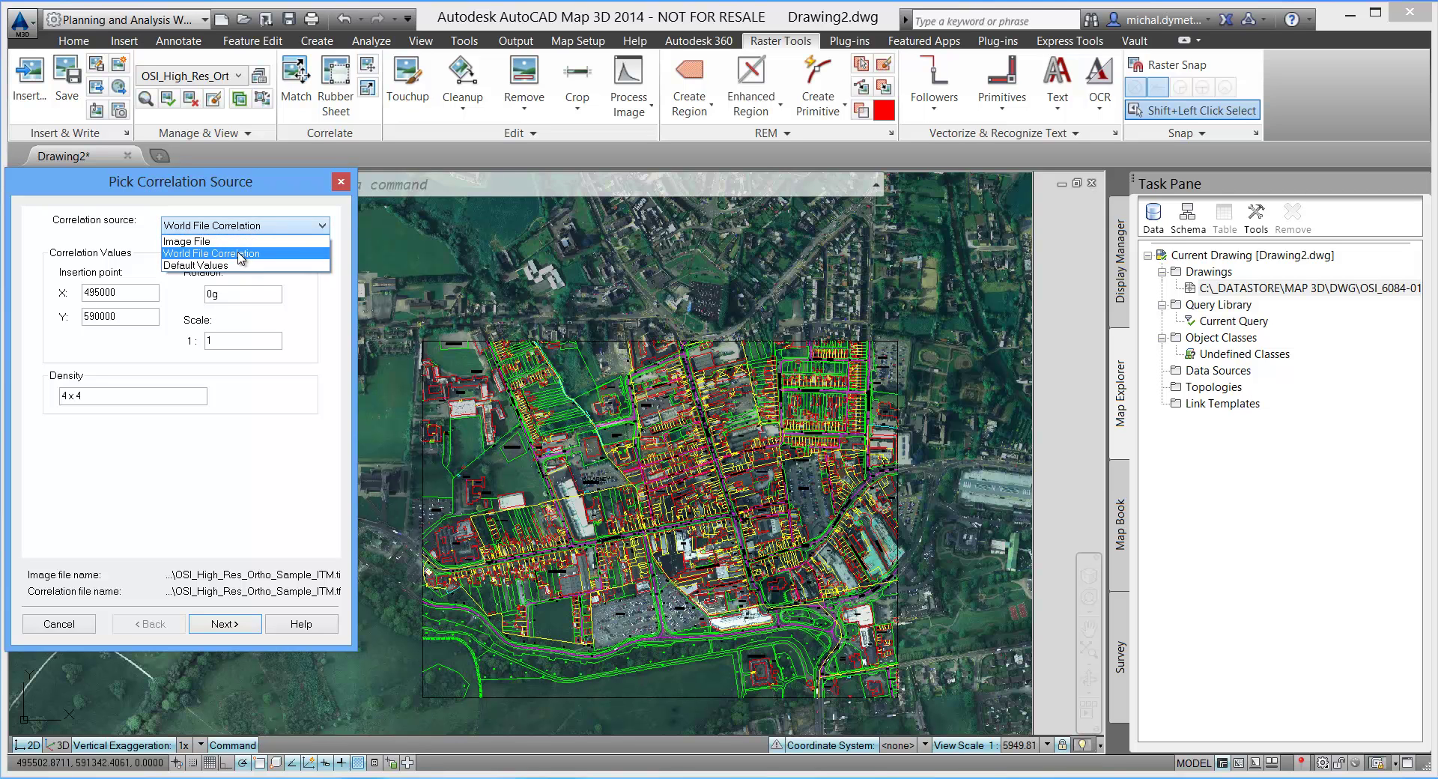
pyautogui.click(265, 412)
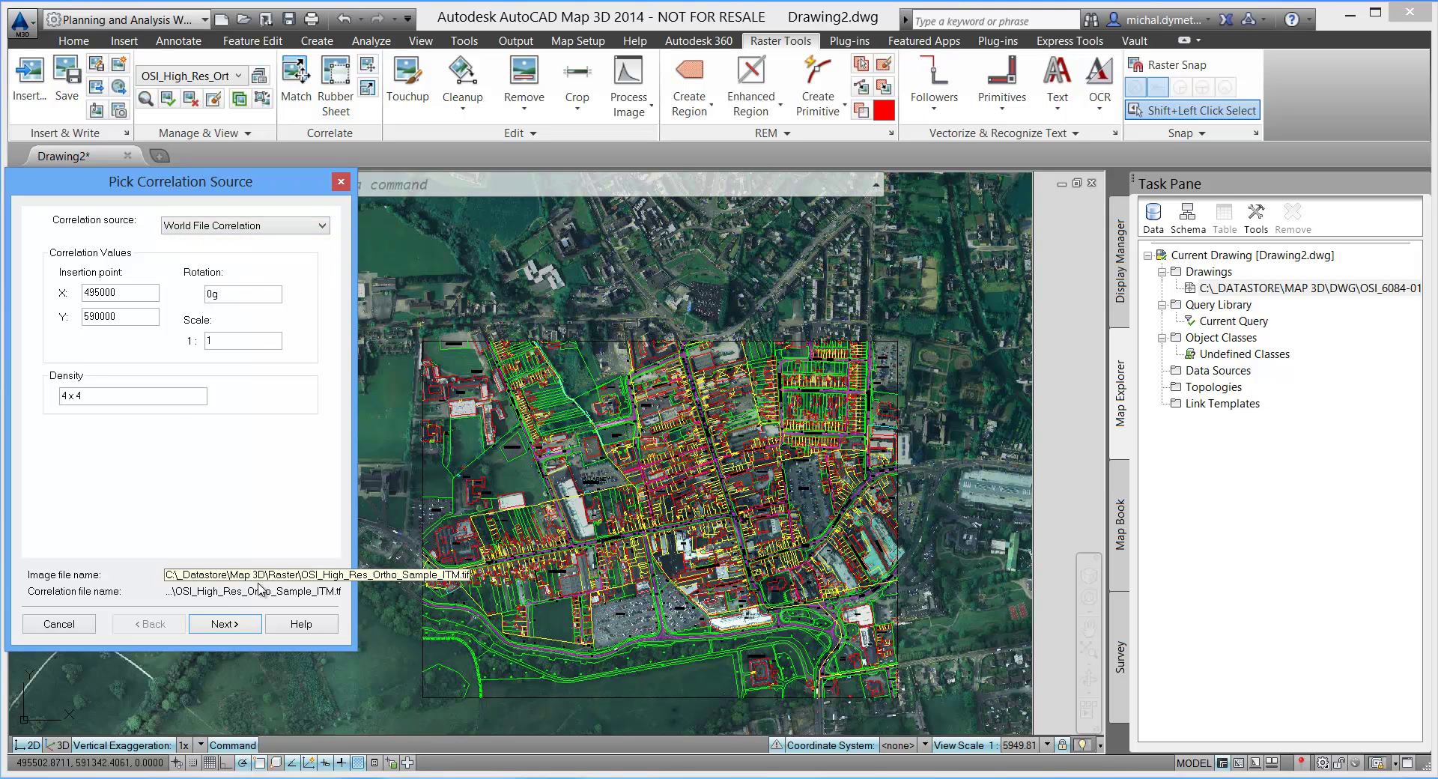
pyautogui.click(224, 624)
pyautogui.click(235, 626)
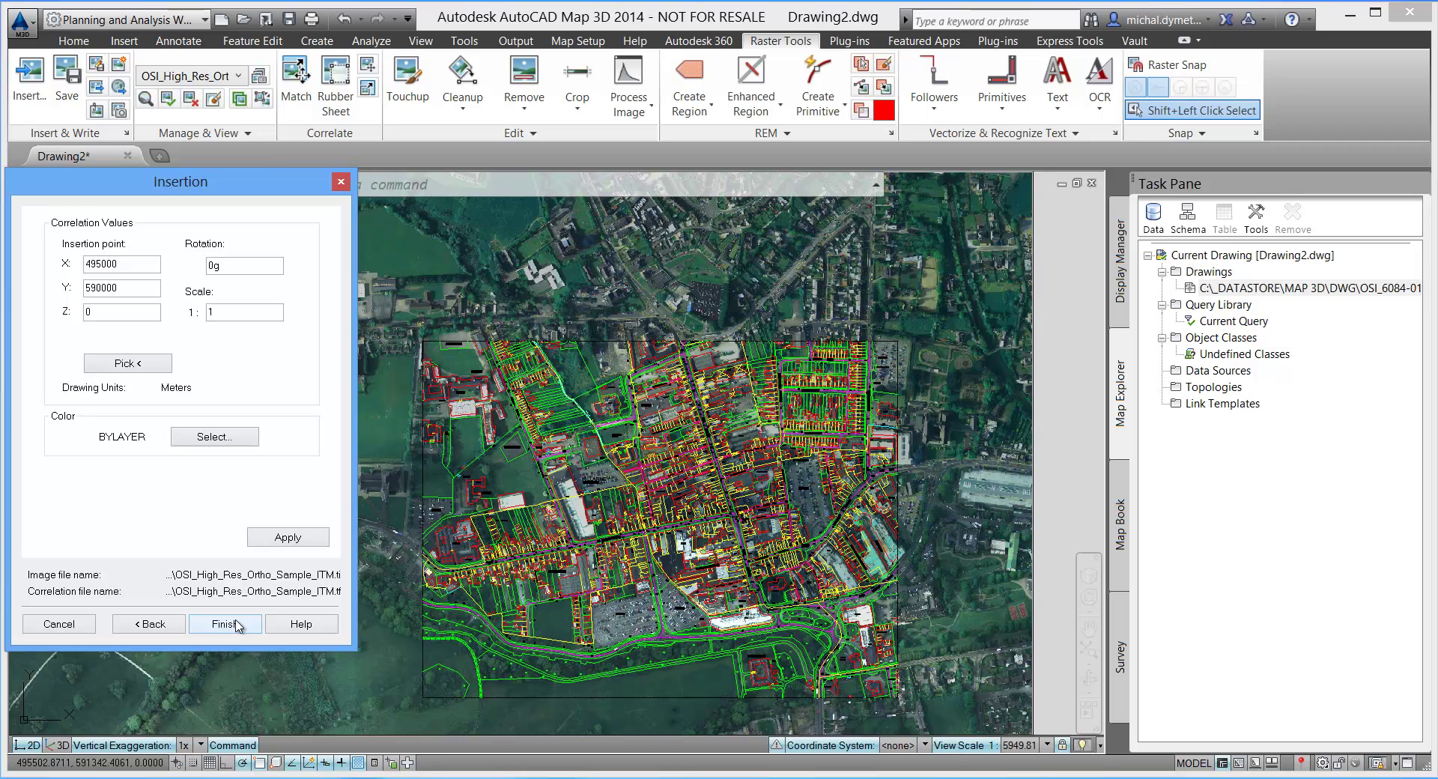
pyautogui.click(225, 624)
pyautogui.scroll(-4, 521, 487)
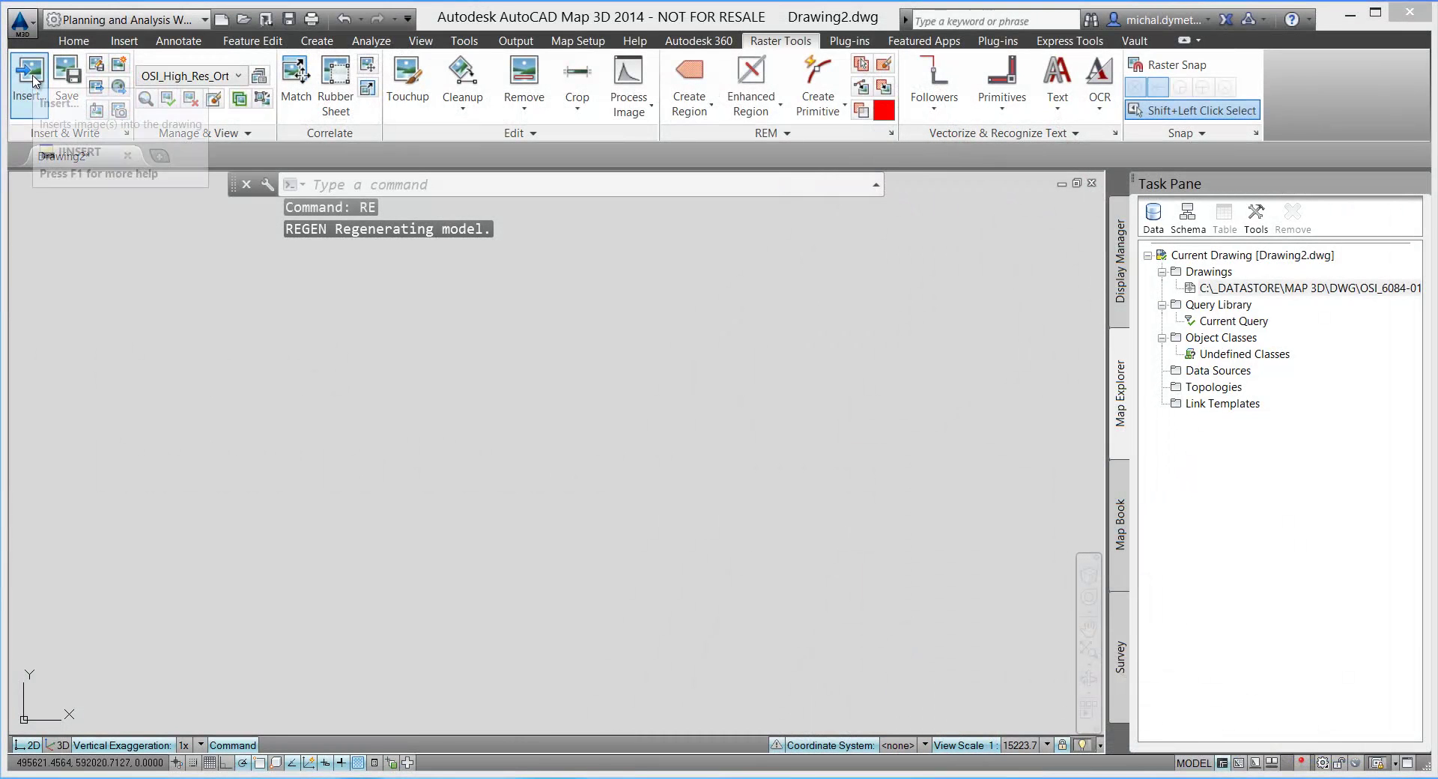
# - Insert OSI_6084-01_Sample_Tif_ITM.tif positioned by World File Correlation, then cancel the leftover command
pyautogui.click(31, 75)
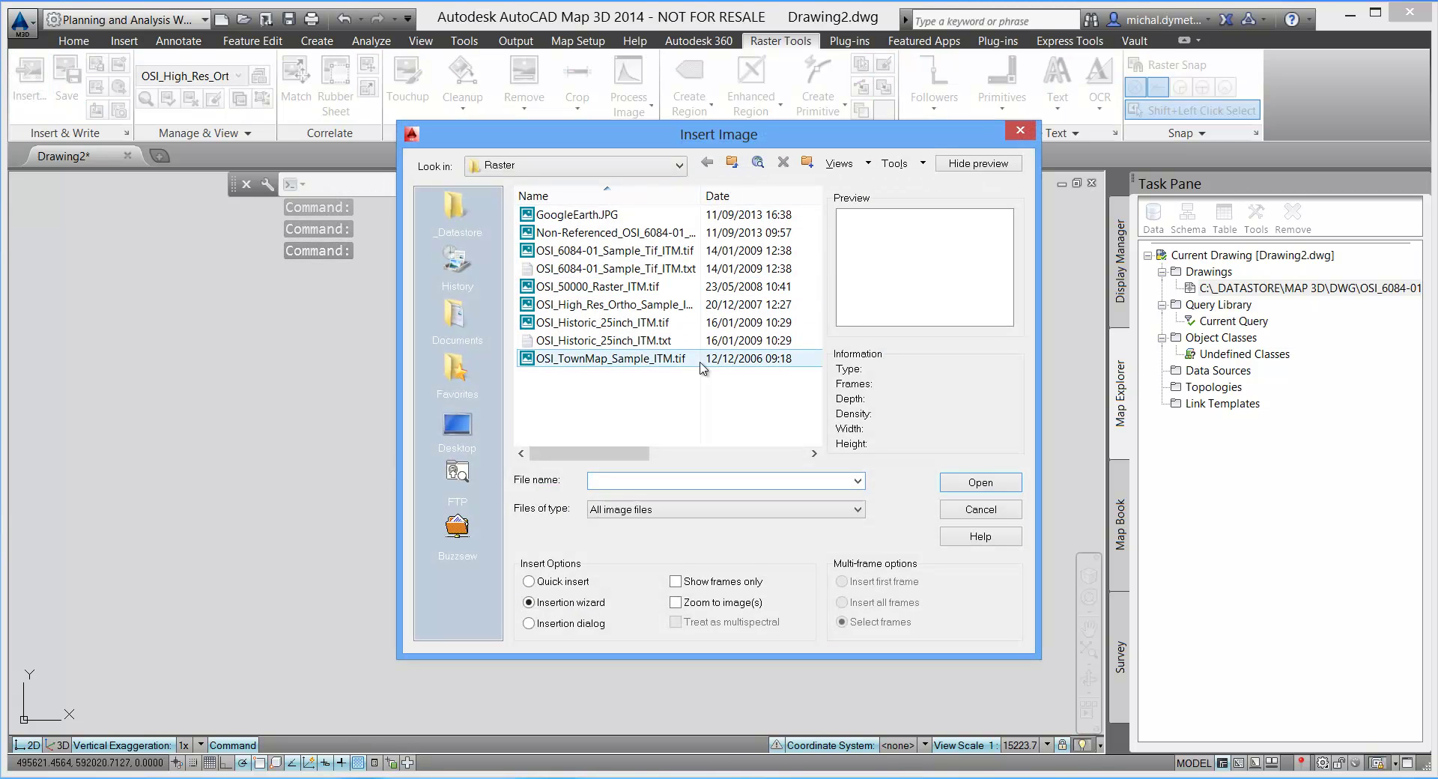
pyautogui.click(647, 251)
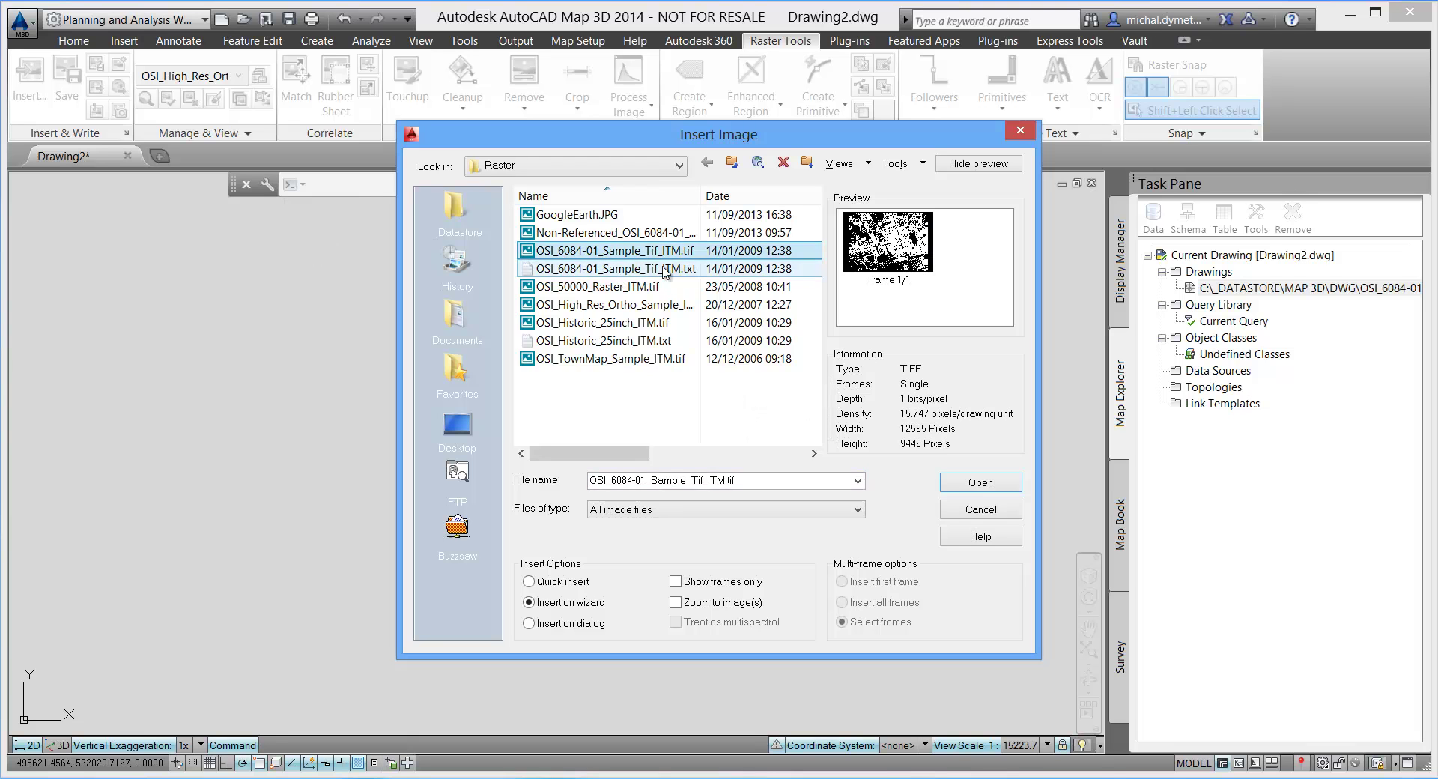
pyautogui.click(989, 485)
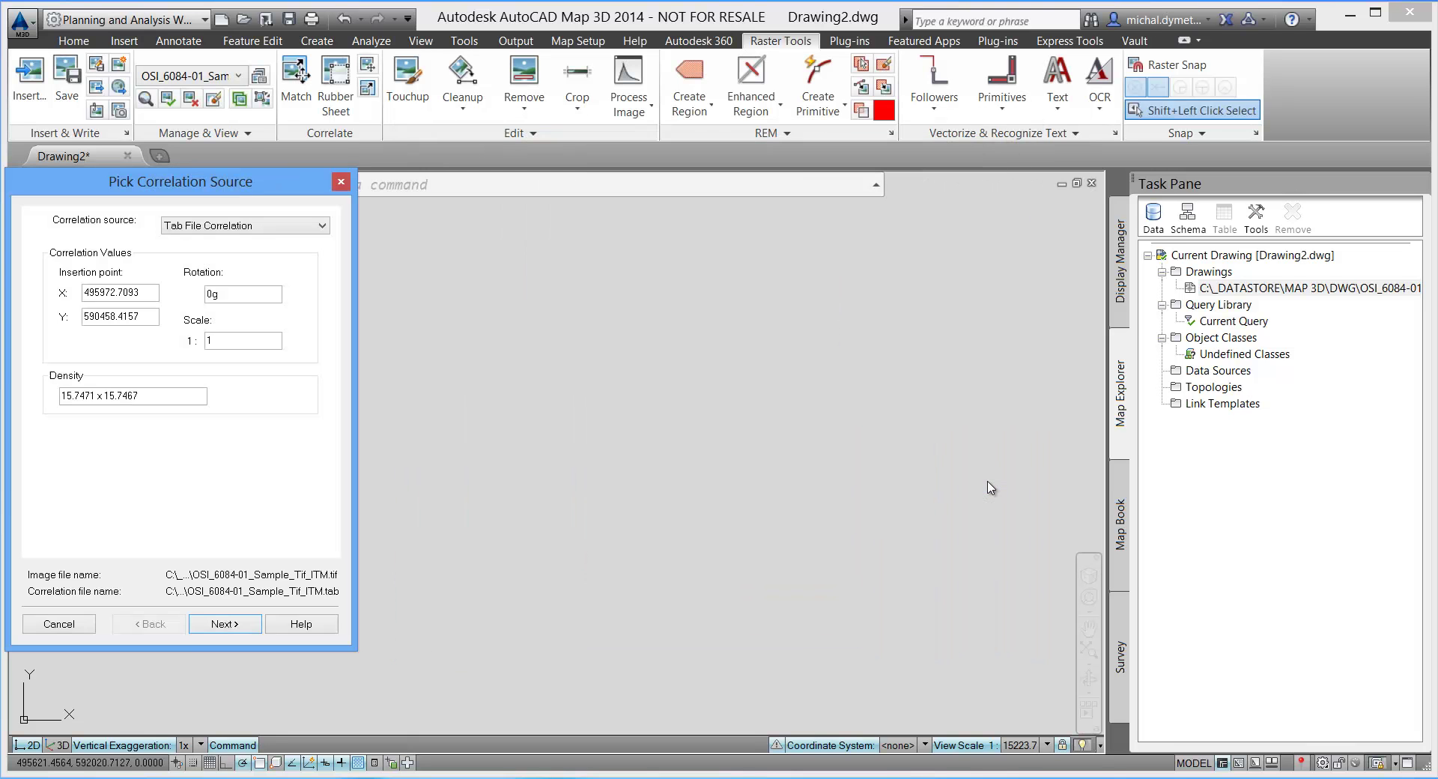
pyautogui.click(266, 228)
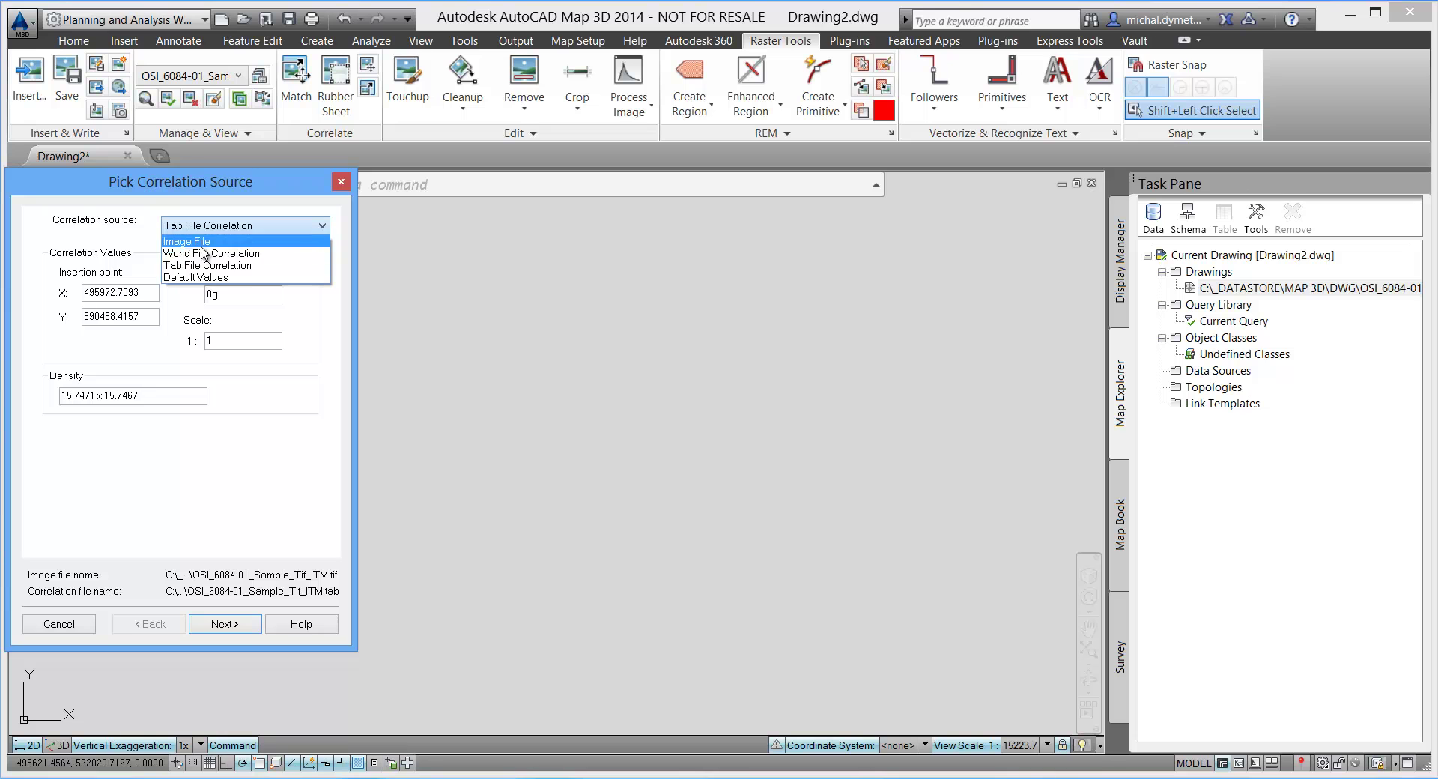
pyautogui.click(203, 254)
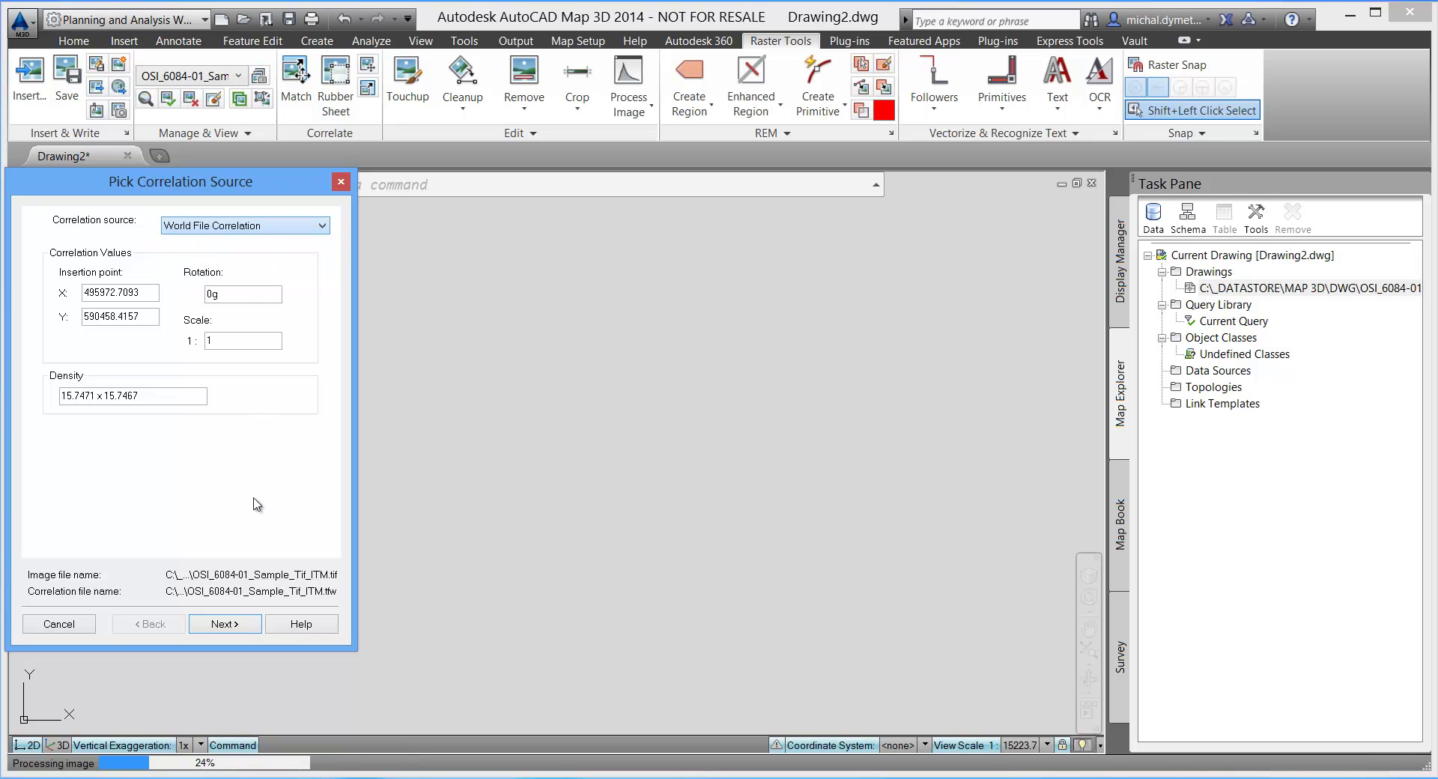
pyautogui.click(242, 628)
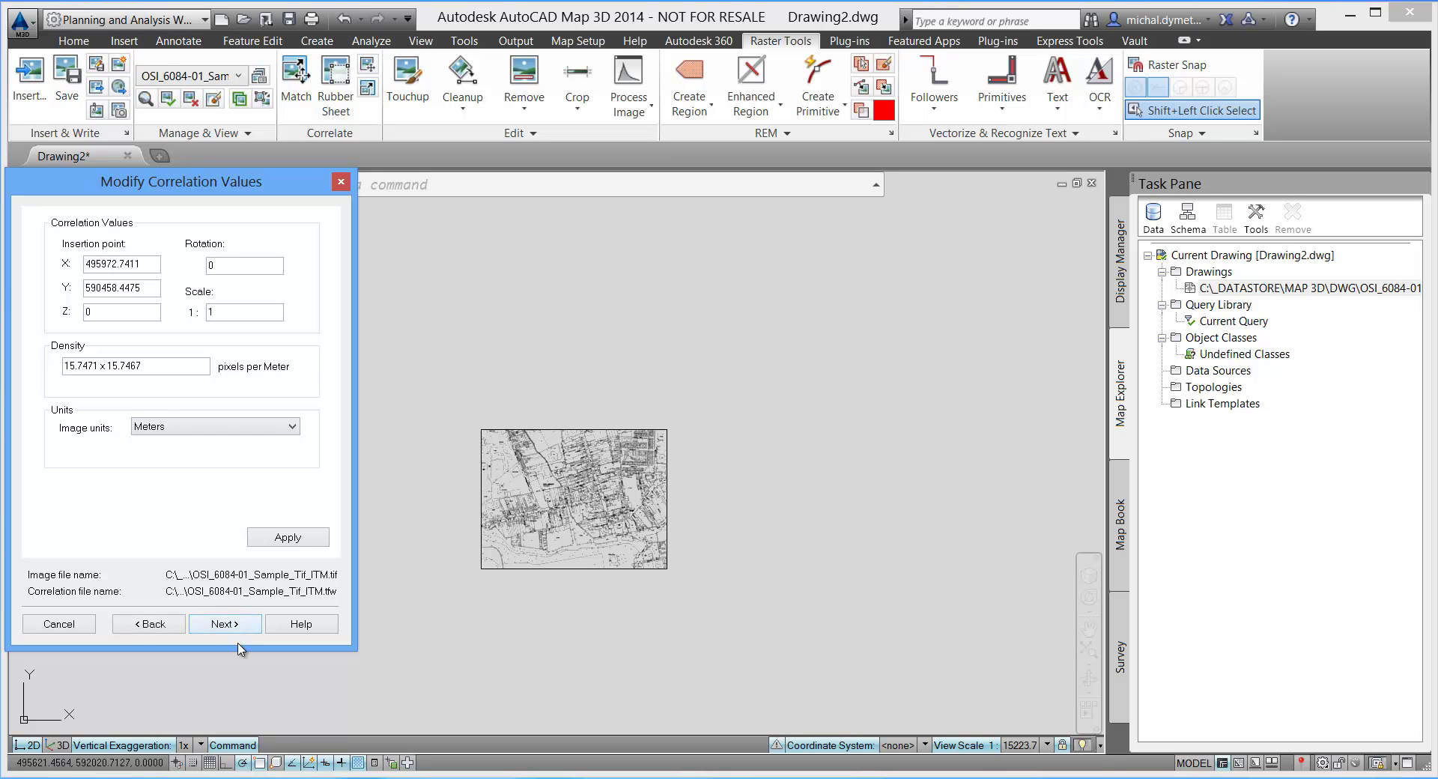
pyautogui.click(235, 628)
pyautogui.click(224, 625)
pyautogui.press('Escape')
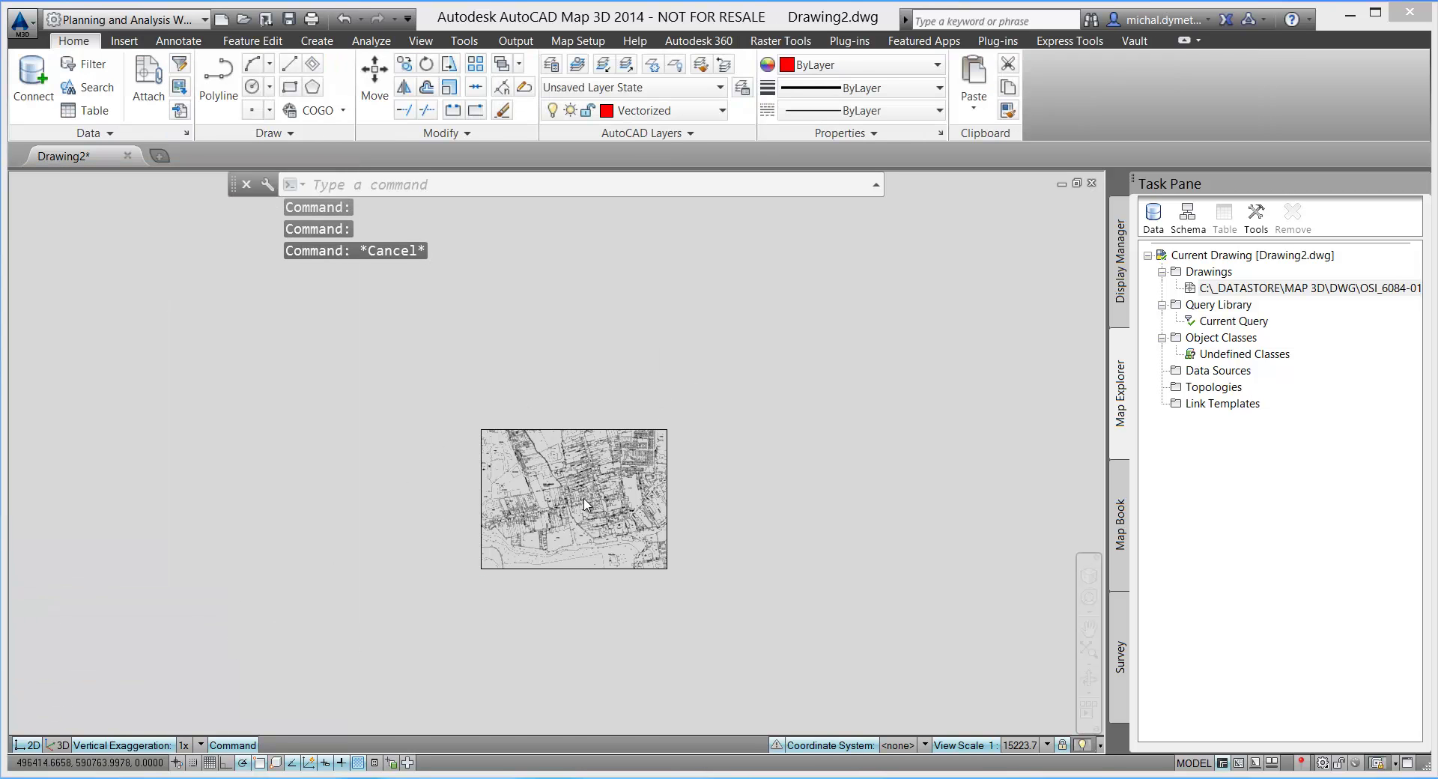
# - Zoom and pan the scanned map in on the KILLARNEY label and town centre
pyautogui.scroll(5, 586, 504)
pyautogui.scroll(2, 430, 453)
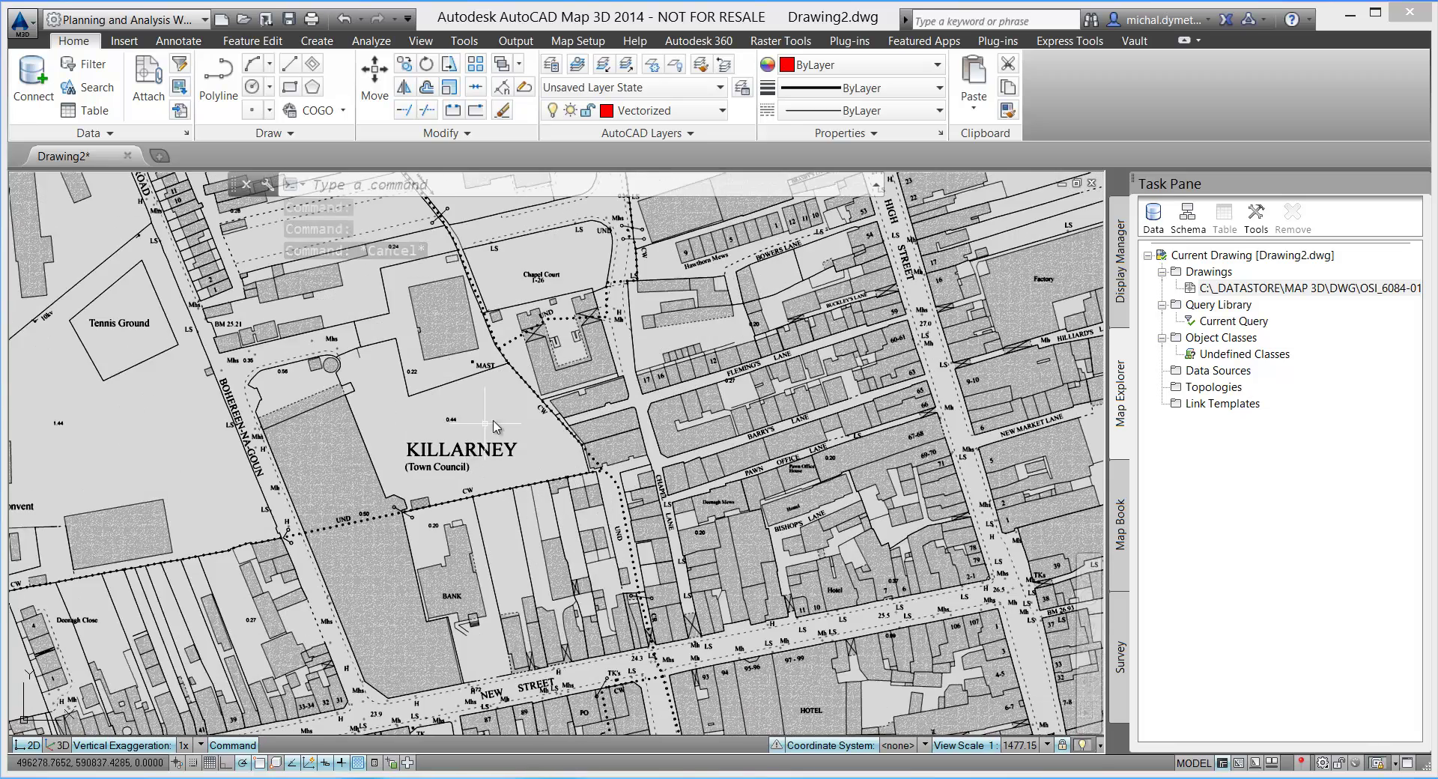
pyautogui.moveTo(456, 449); pyautogui.dragTo(650, 406, button='middle')
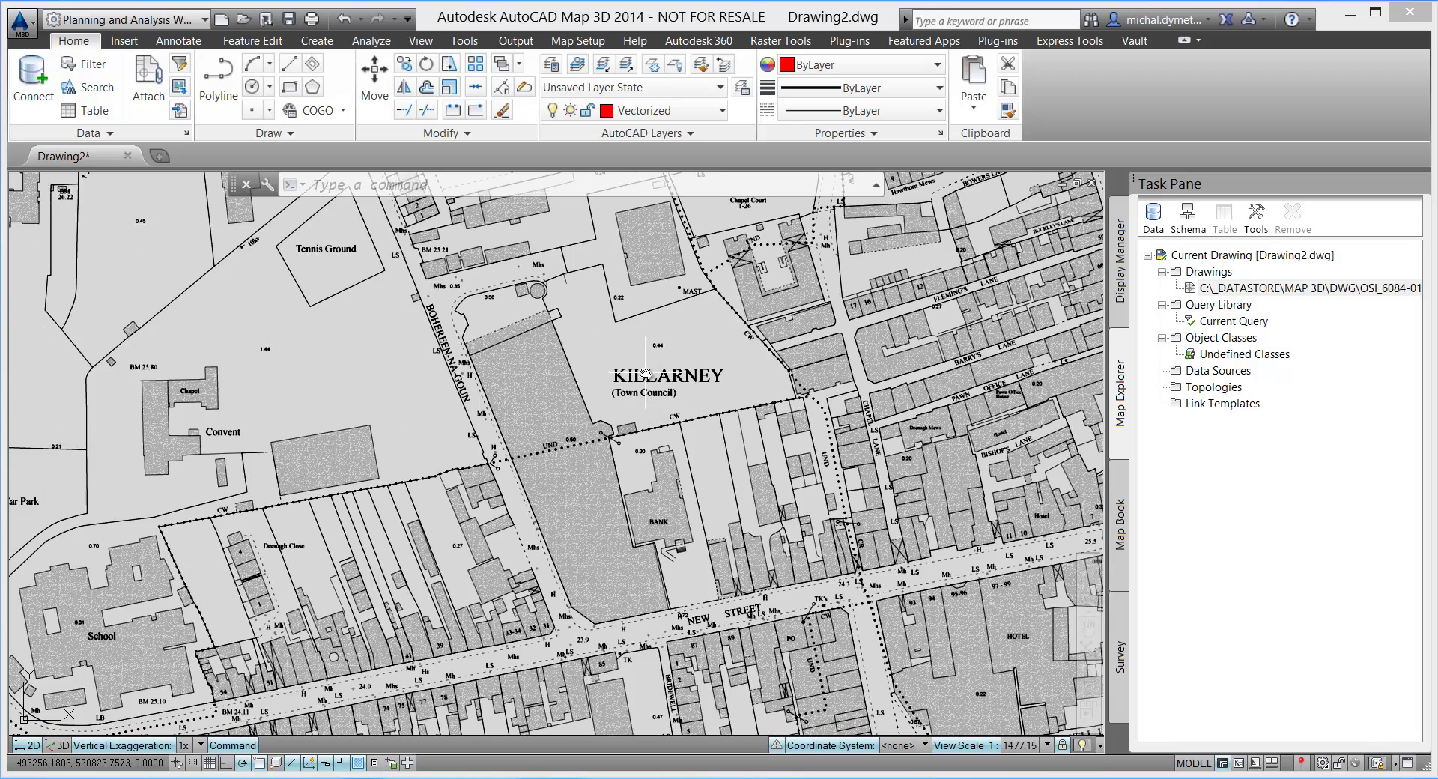
pyautogui.scroll(-2, 662, 399)
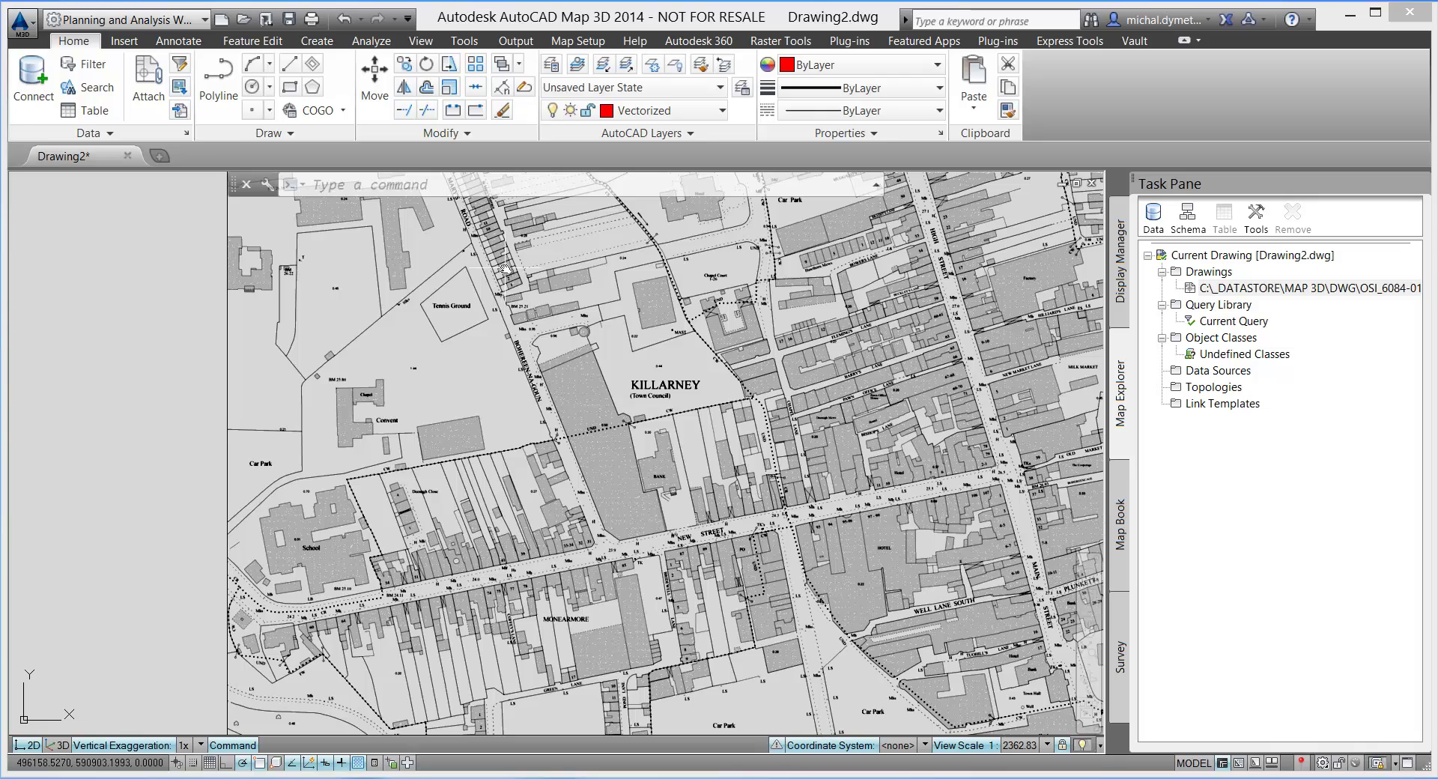
pyautogui.click(783, 42)
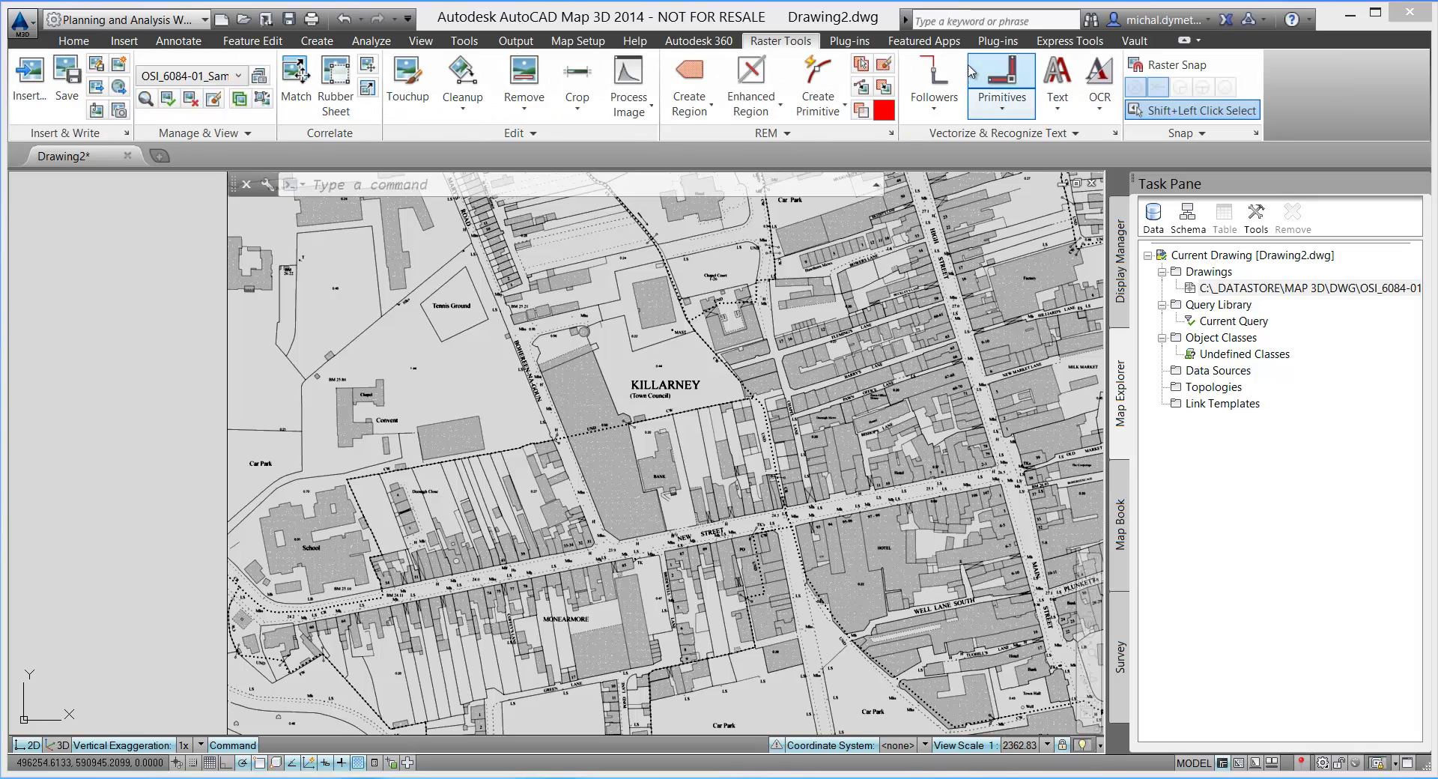
# - Trace the road edge toward the Chapel as red polylines with the VFPLINE follower
pyautogui.click(934, 79)
pyautogui.scroll(10, 246, 504)
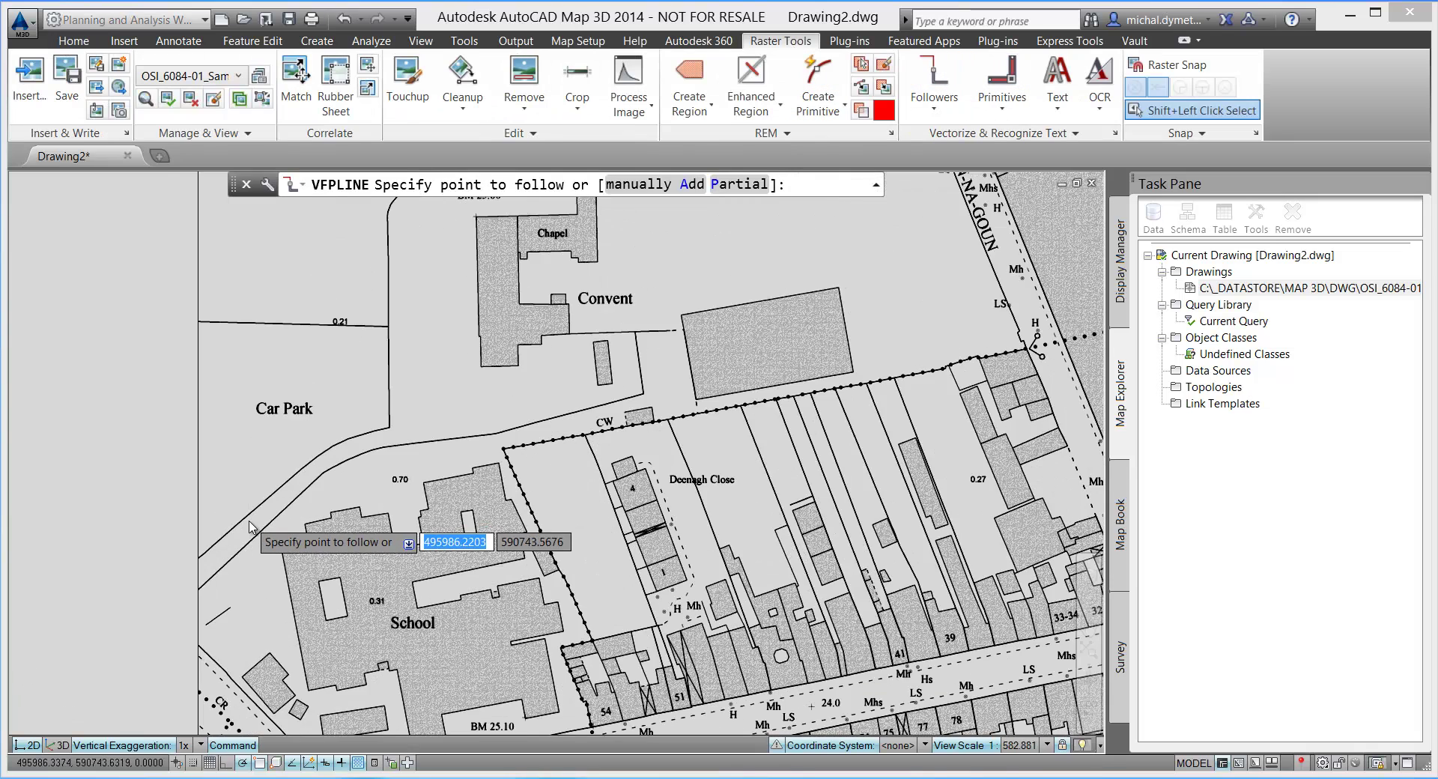
pyautogui.click(242, 499)
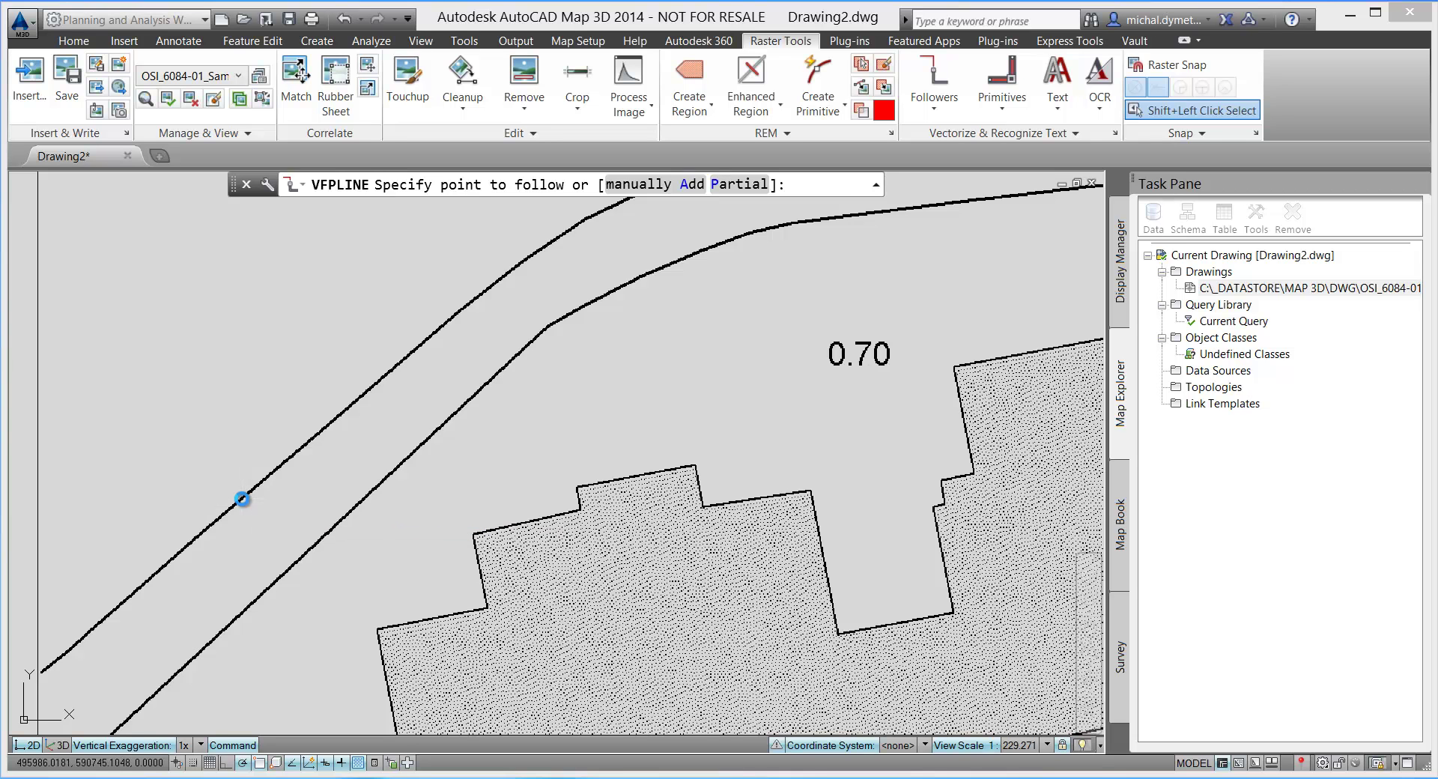
pyautogui.click(321, 450)
pyautogui.press('Return')
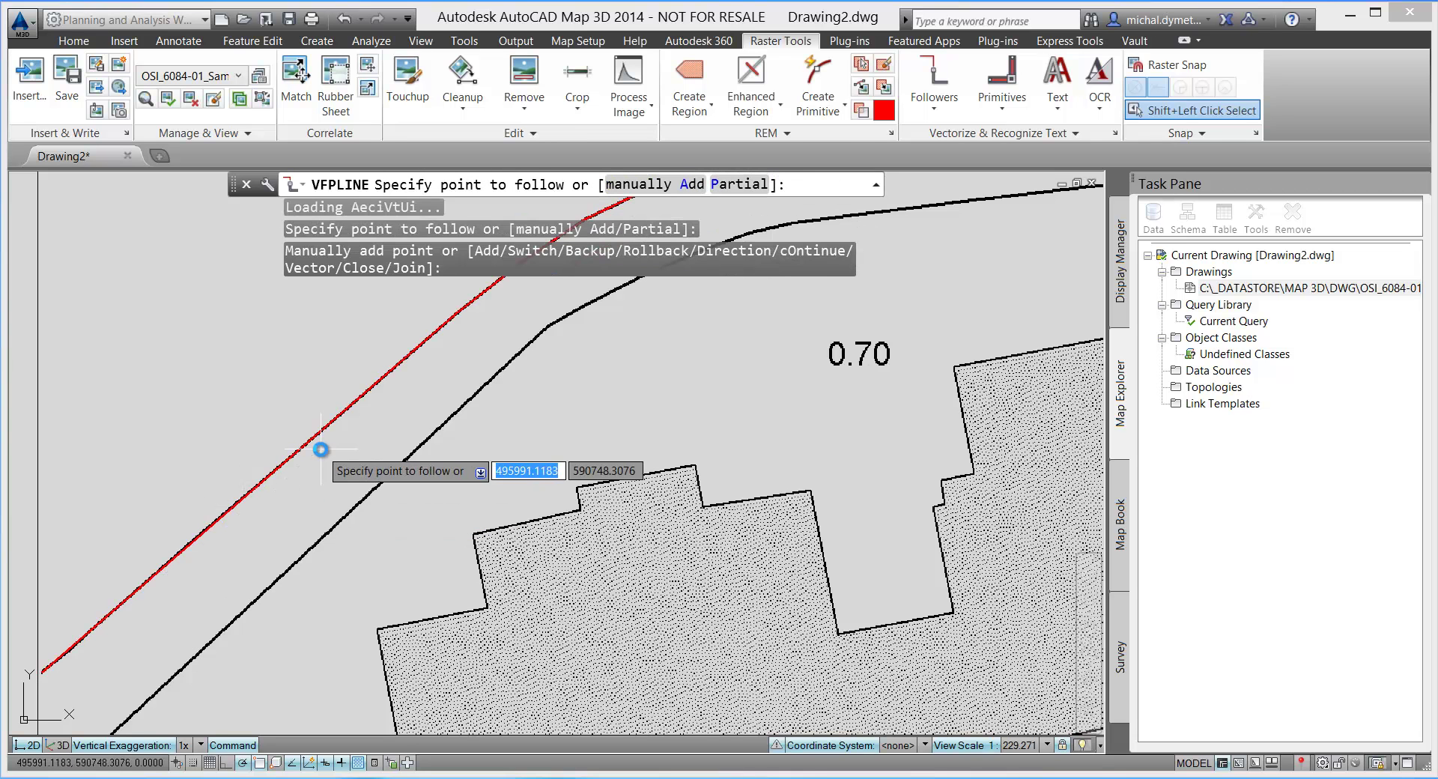
pyautogui.click(352, 510)
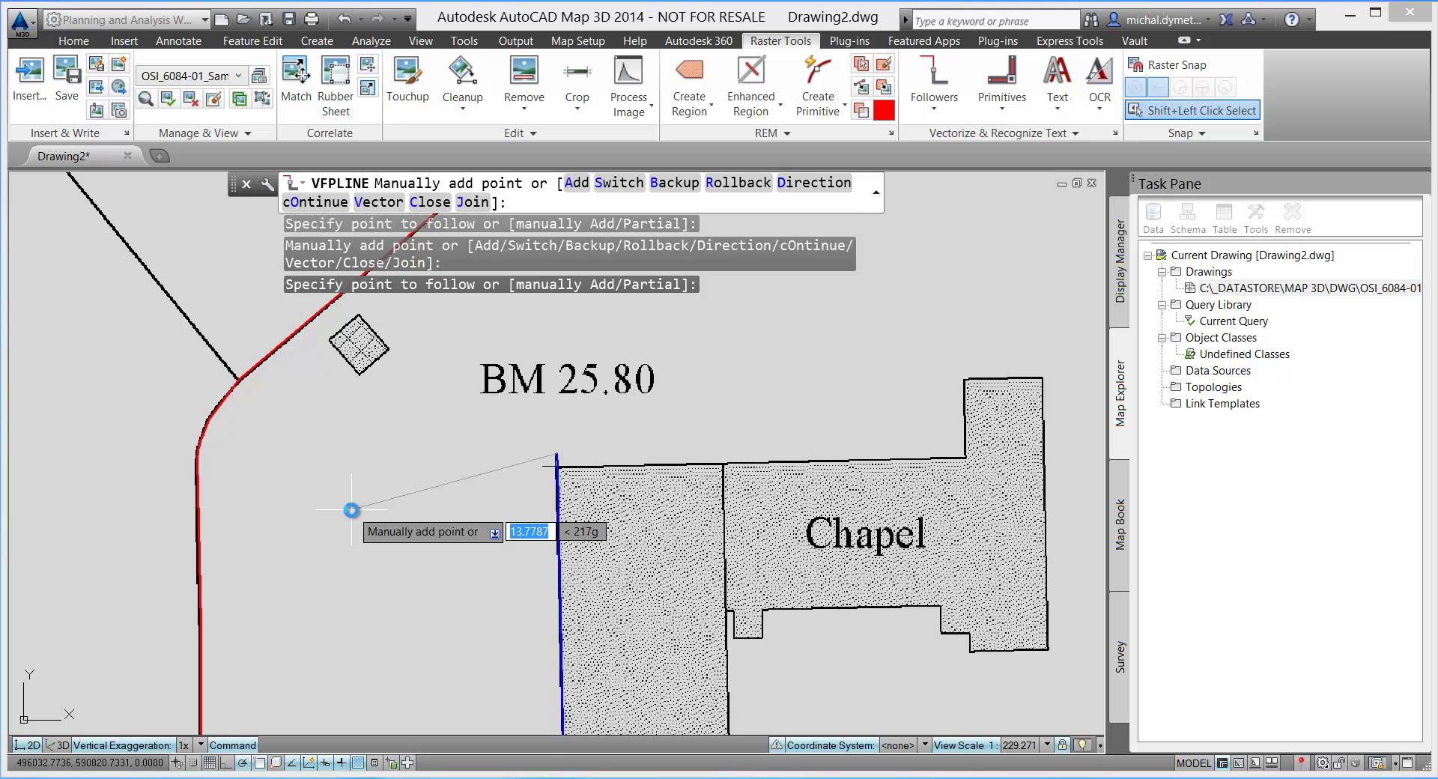
pyautogui.press('Return')
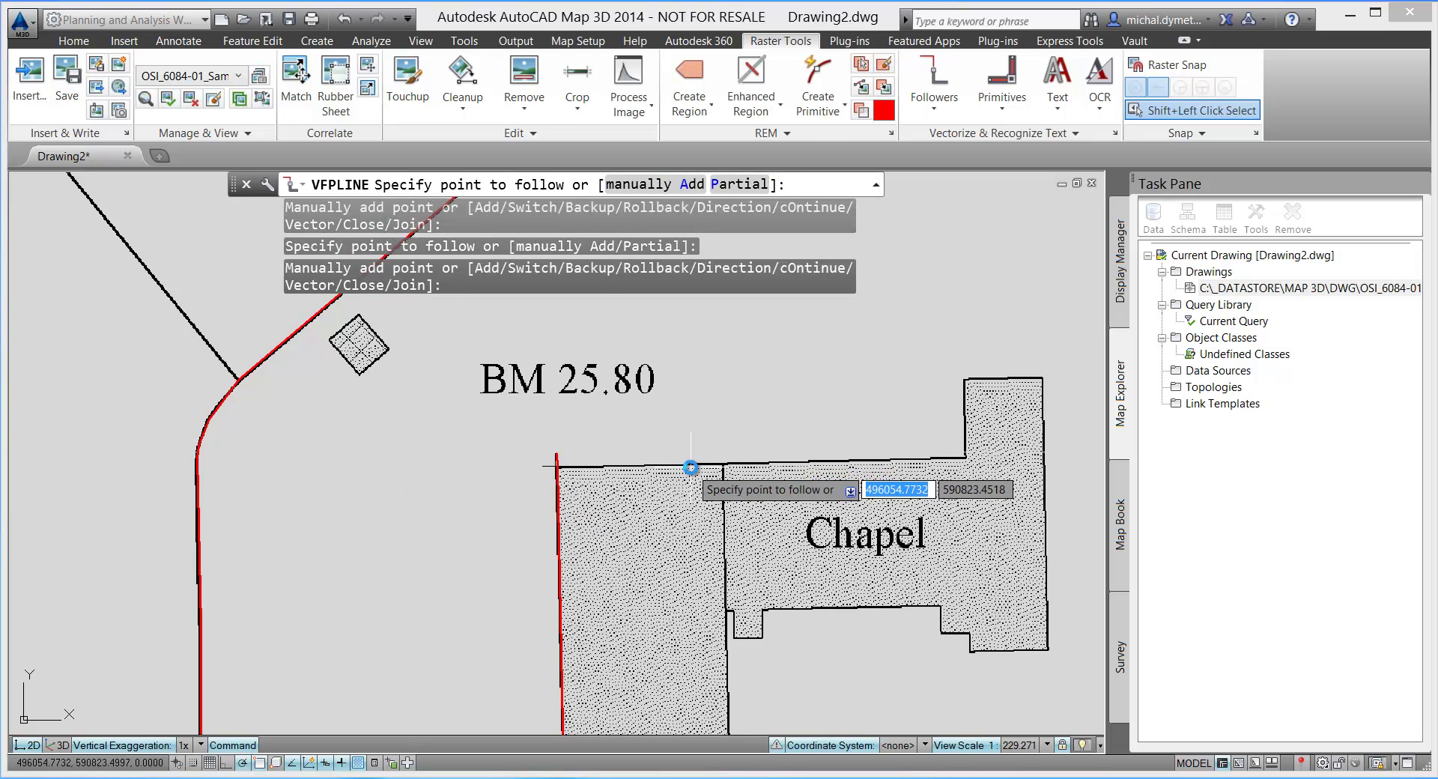
# - Trace the Chapel outline plus the straight and diagonal road lines
pyautogui.click(694, 464)
pyautogui.press('Return')
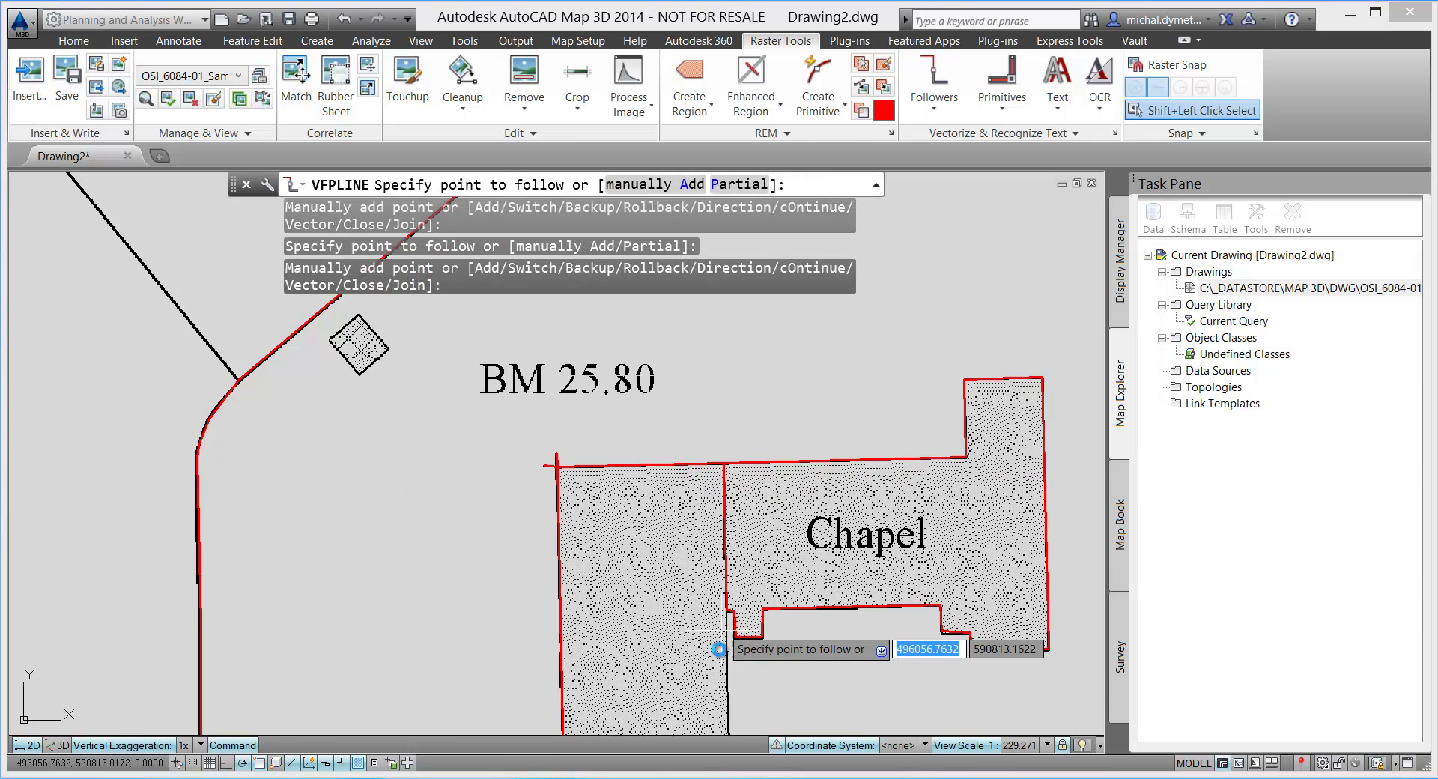
pyautogui.scroll(-2, 576, 395)
pyautogui.click(408, 598)
pyautogui.press('Return')
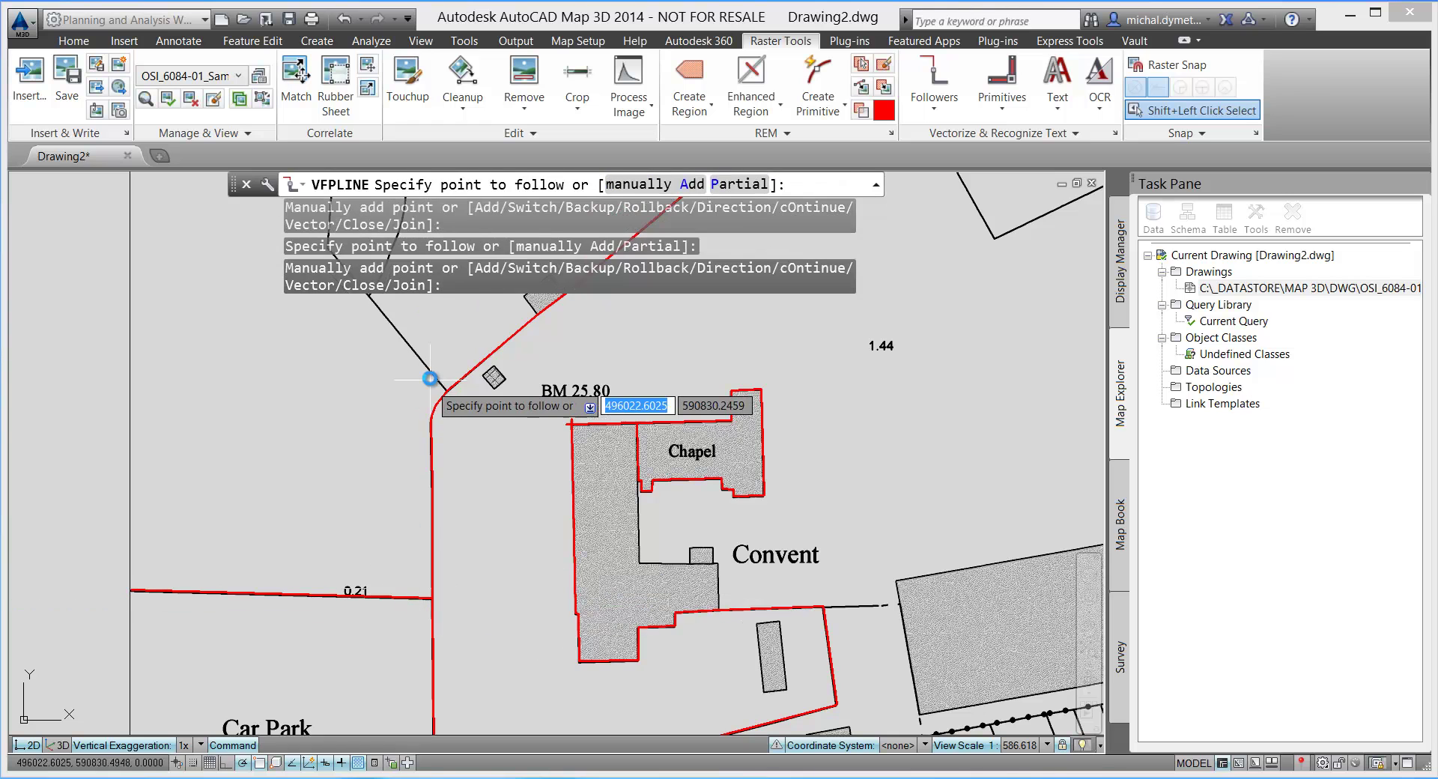
pyautogui.click(433, 378)
pyautogui.press('Return')
# - Trace the Convent outline, its bottom edge and the curved black line
pyautogui.scroll(3, 662, 573)
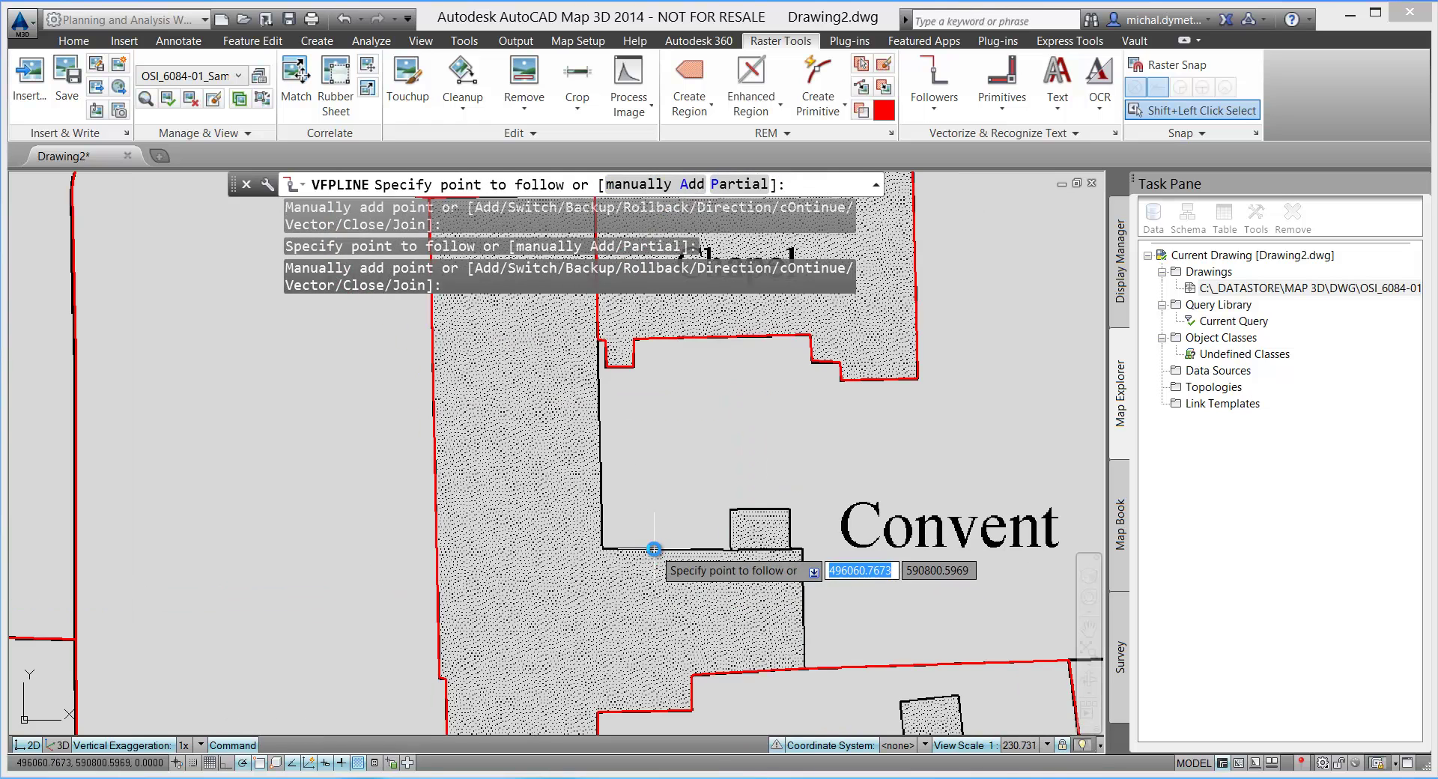
pyautogui.click(723, 556)
pyautogui.press('Return')
pyautogui.scroll(-3, 645, 496)
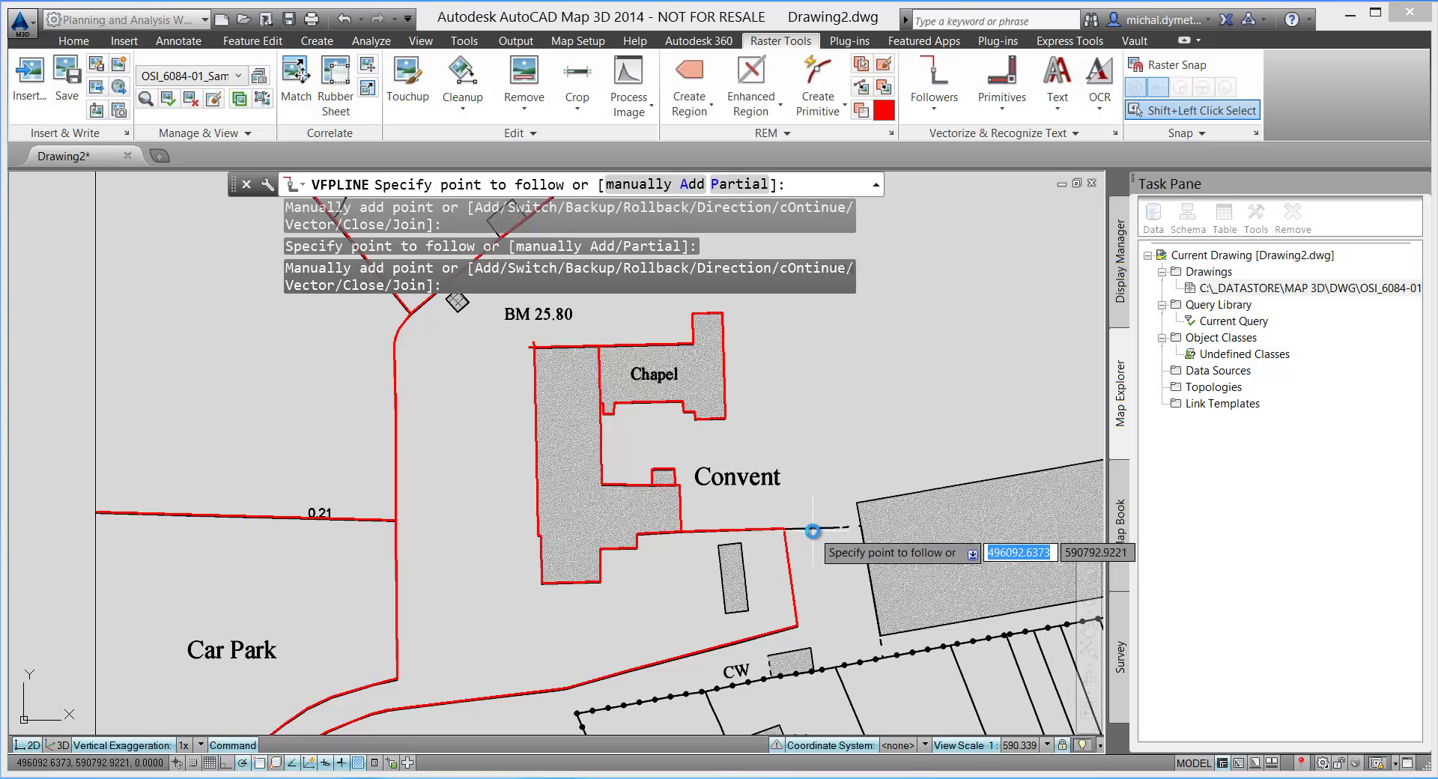
pyautogui.click(817, 529)
pyautogui.press('Return')
pyautogui.scroll(-4, 693, 528)
pyautogui.scroll(4, 660, 459)
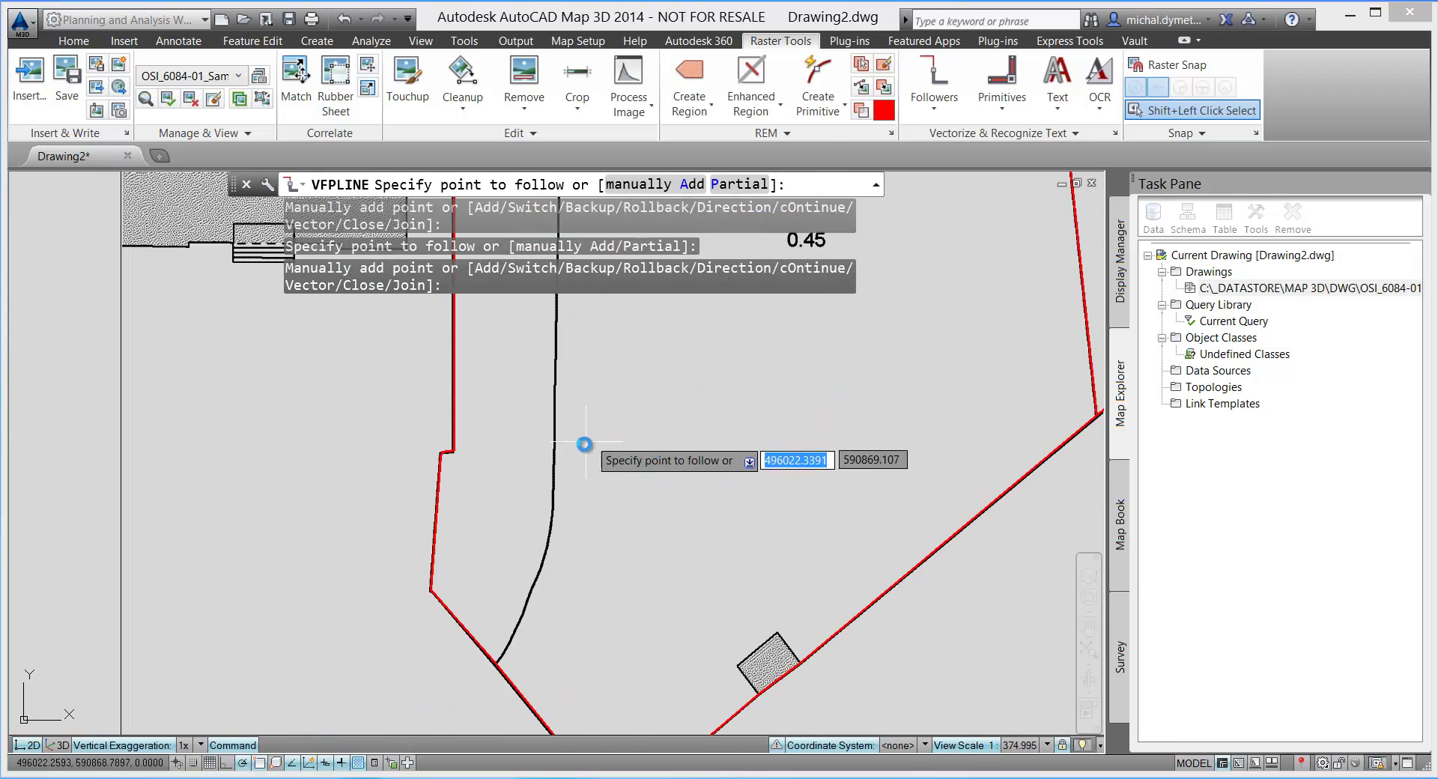
pyautogui.click(558, 390)
pyautogui.press('Return')
# - Trace the remaining Convent edge and the Tennis Ground outline, then end line following
pyautogui.scroll(-3, 597, 485)
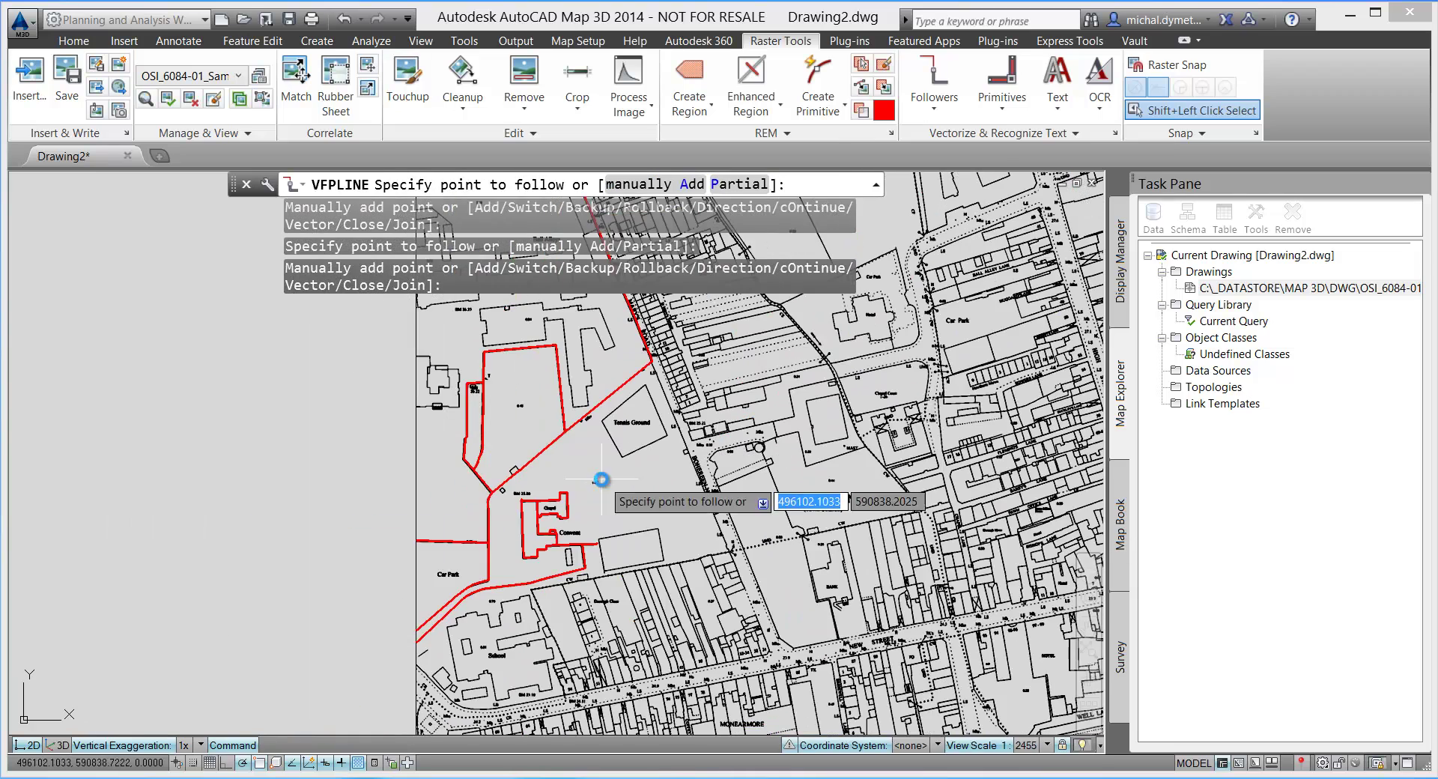
pyautogui.scroll(6, 610, 539)
pyautogui.click(611, 538)
pyautogui.press('Return')
pyautogui.scroll(-4, 622, 420)
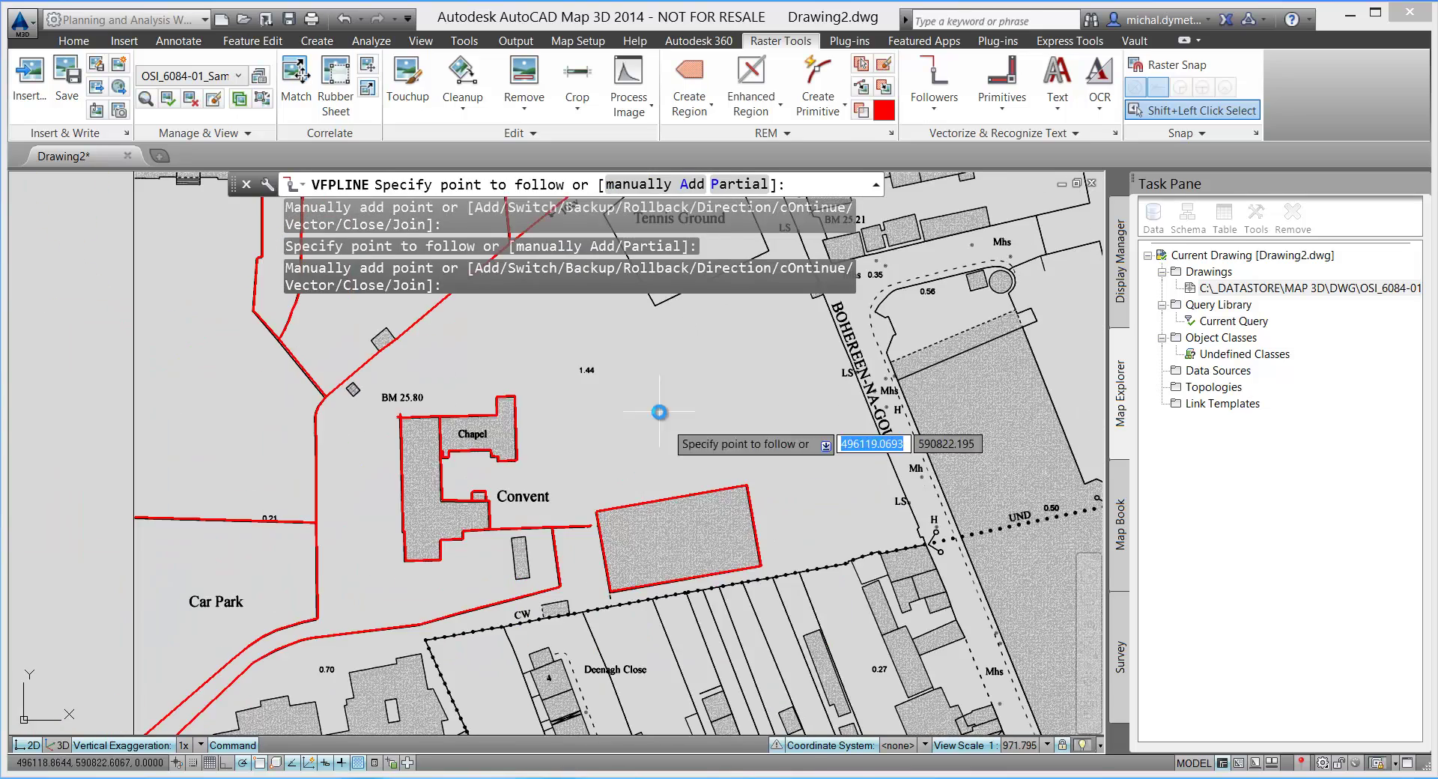
pyautogui.scroll(2, 629, 386)
pyautogui.click(629, 386)
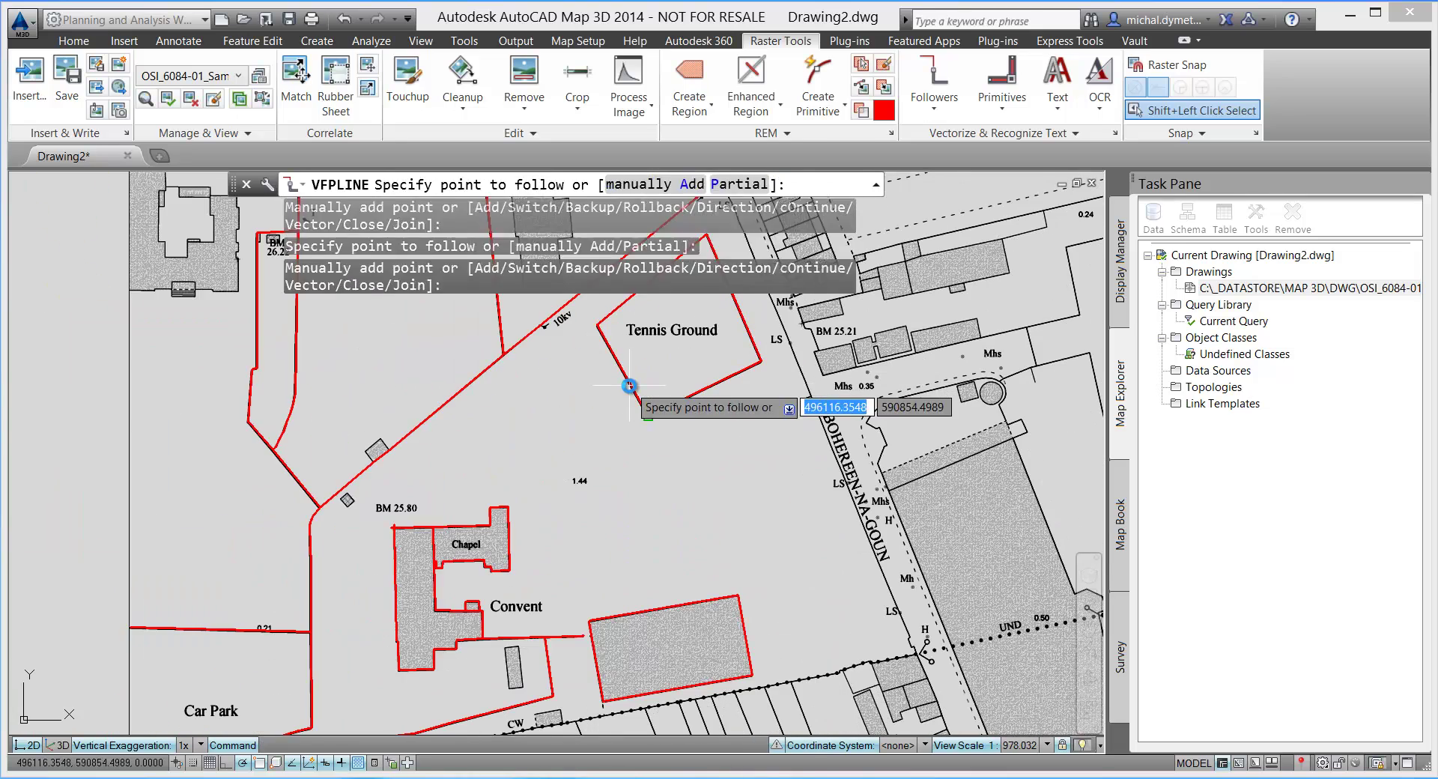
pyautogui.press('Escape')
# - Recognize the 'Convent' label with a horizontal 0g recognition box and accept it as MText
pyautogui.click(1101, 88)
pyautogui.scroll(8, 497, 632)
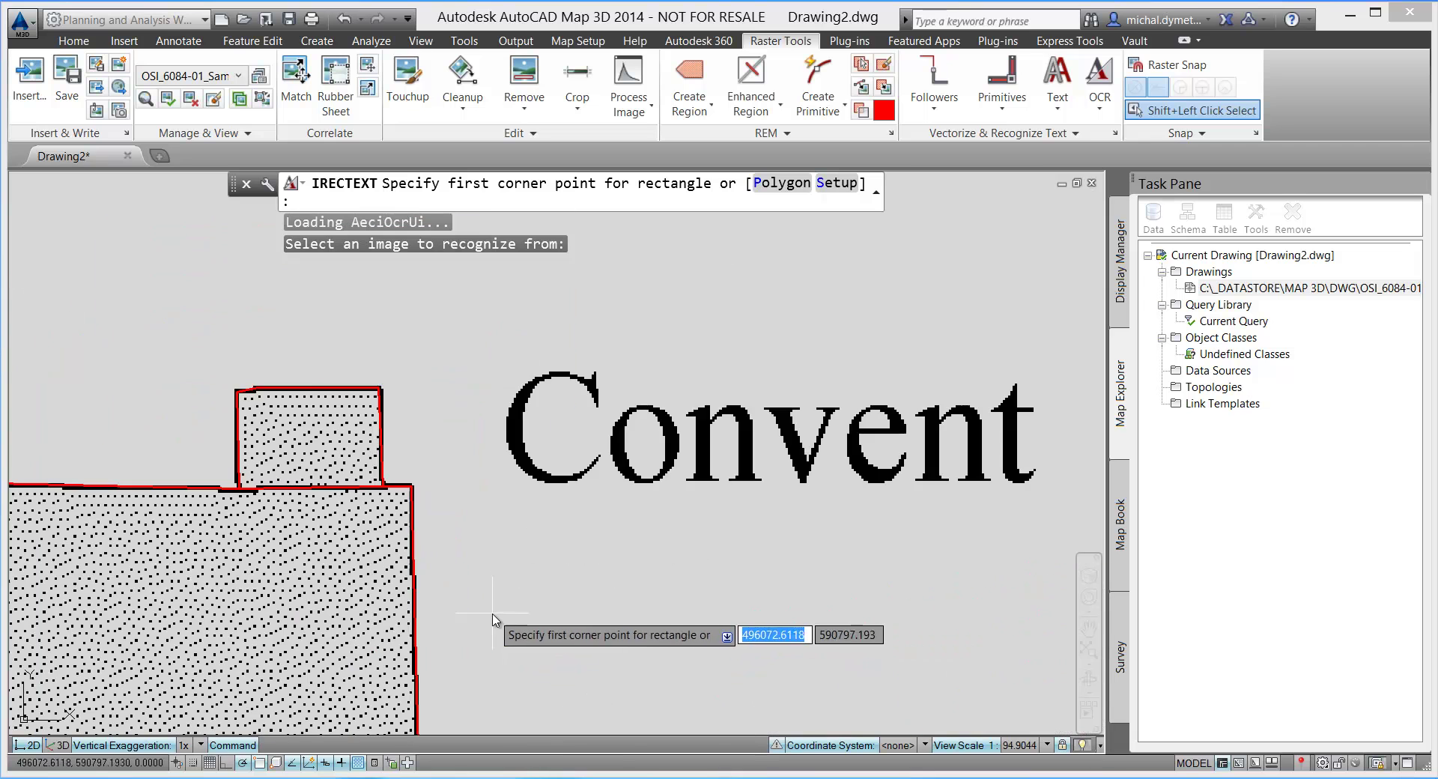
pyautogui.scroll(-2, 448, 541)
pyautogui.click(451, 532)
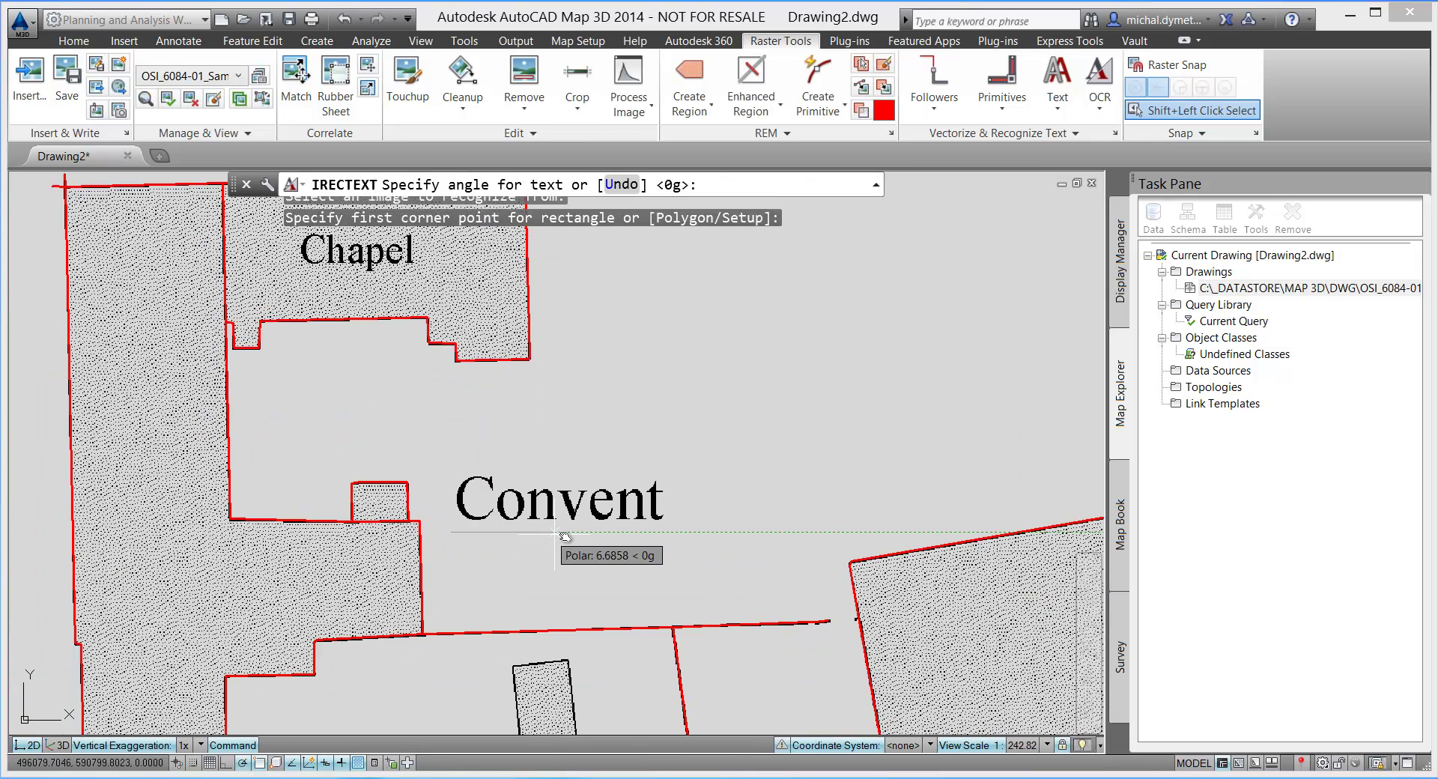
pyautogui.click(670, 532)
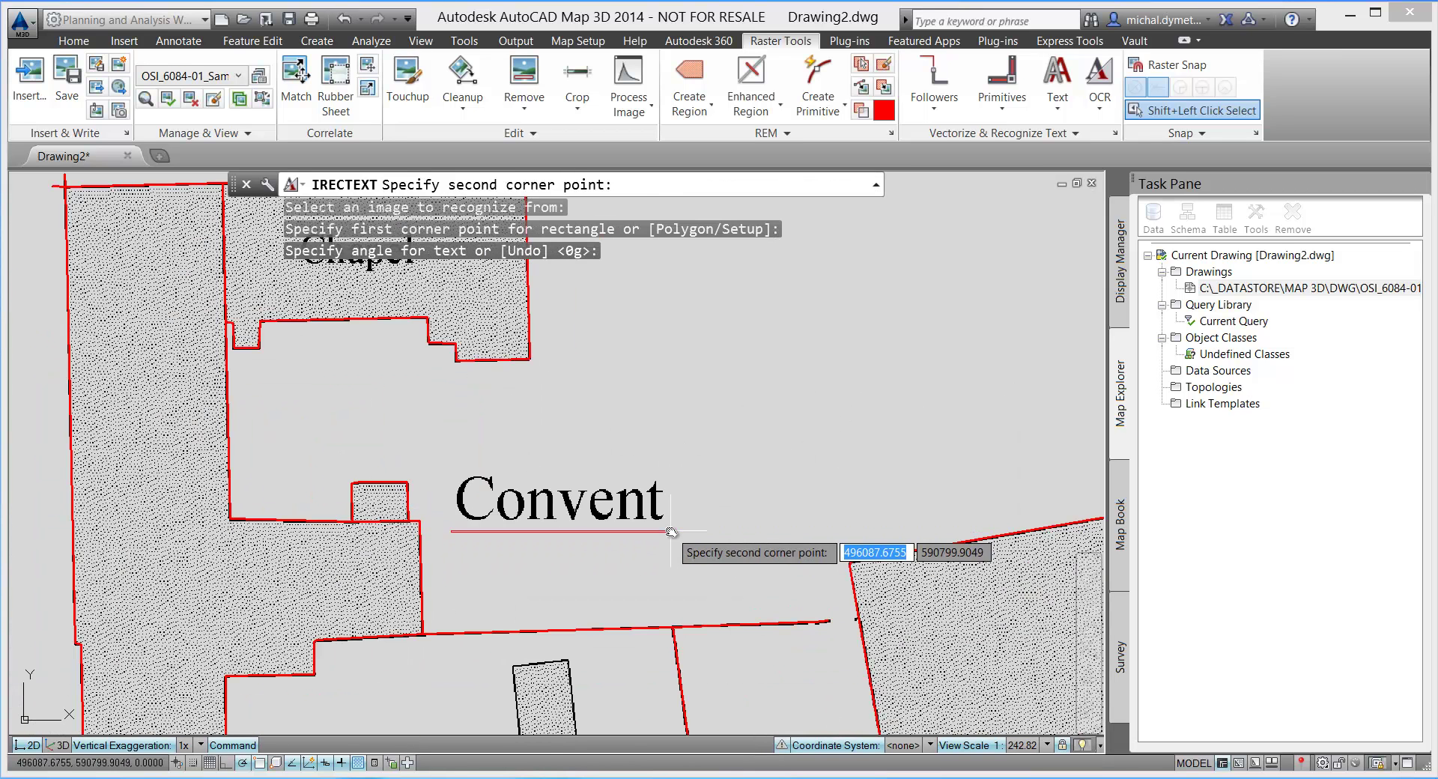
pyautogui.click(668, 464)
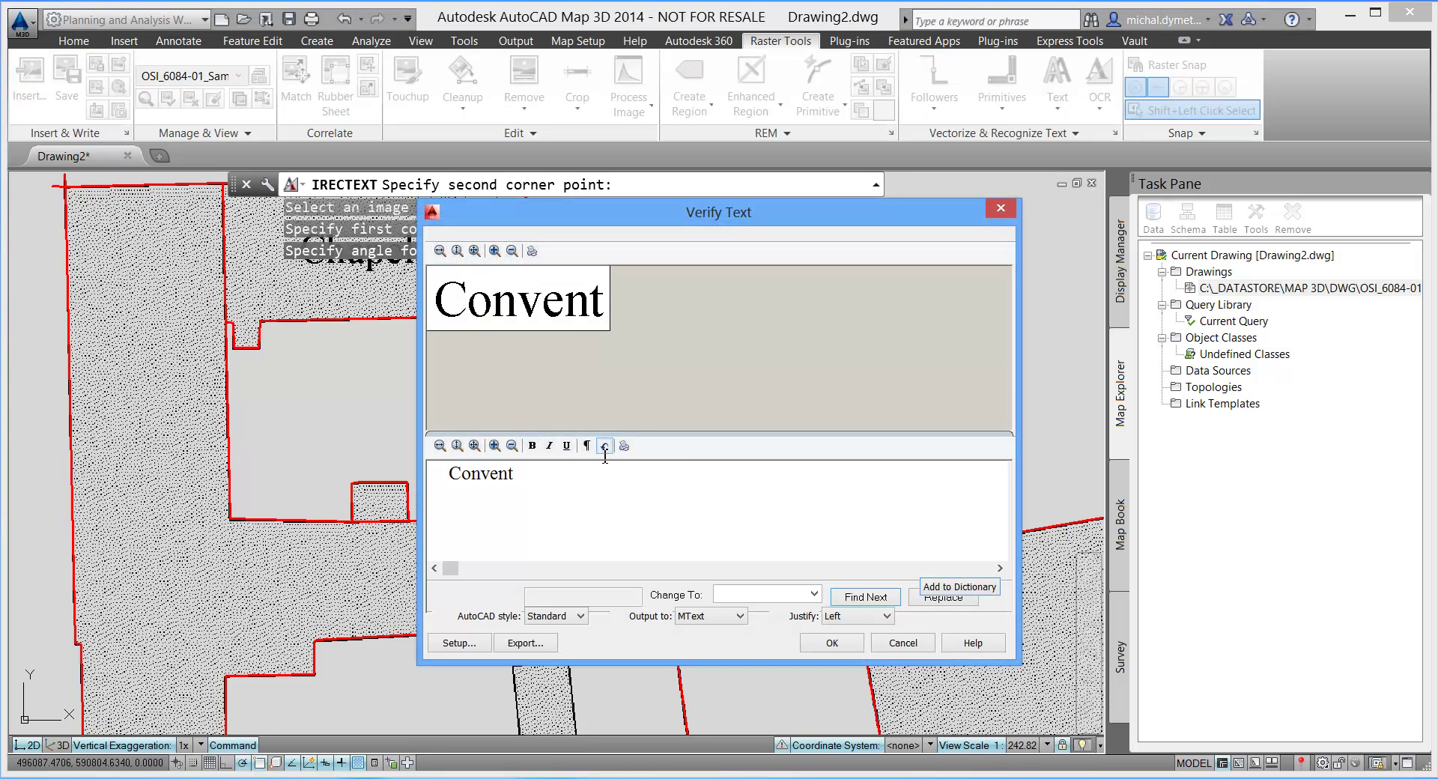
pyautogui.click(834, 643)
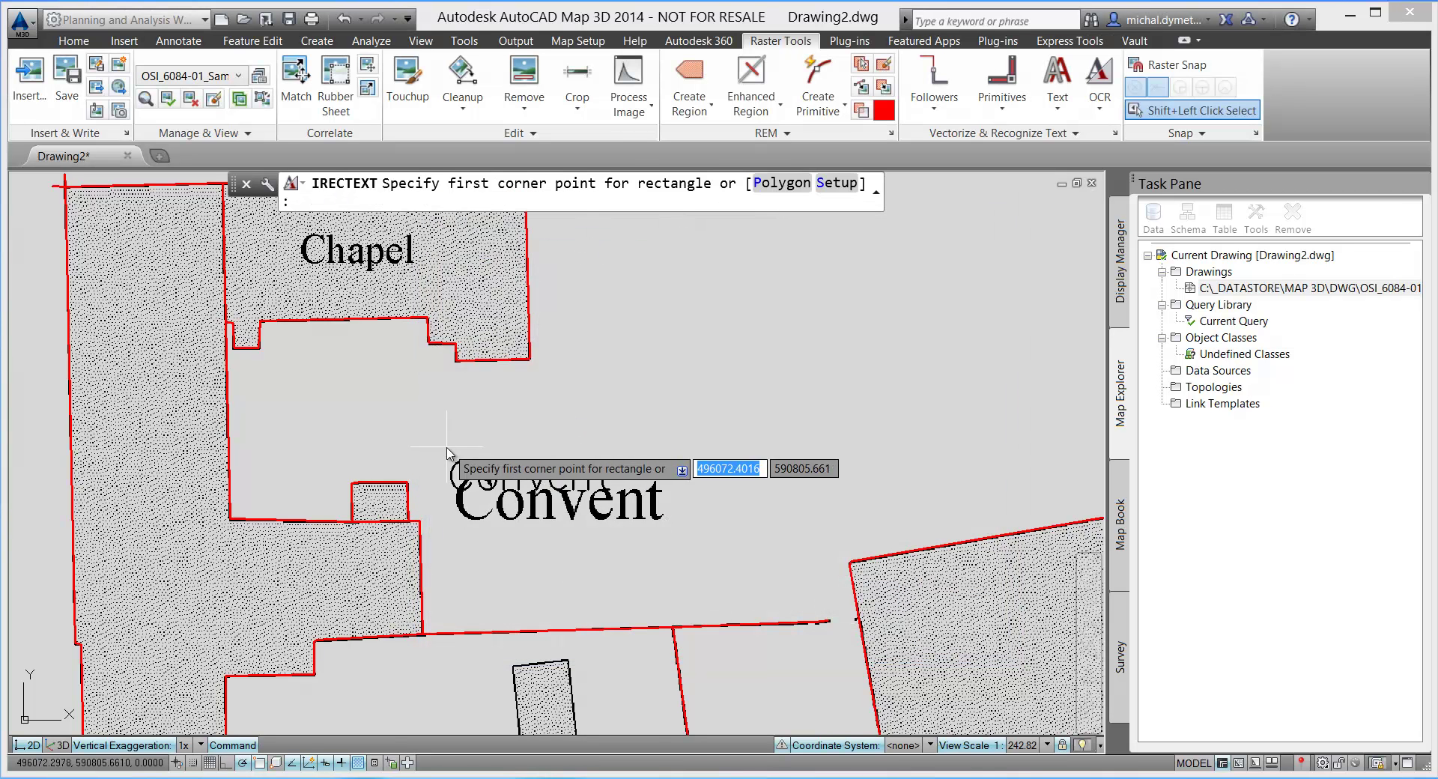
# - Move the recognized Convent MText from a base point to just above the scanned label
pyautogui.press('Escape')
pyautogui.click(460, 466)
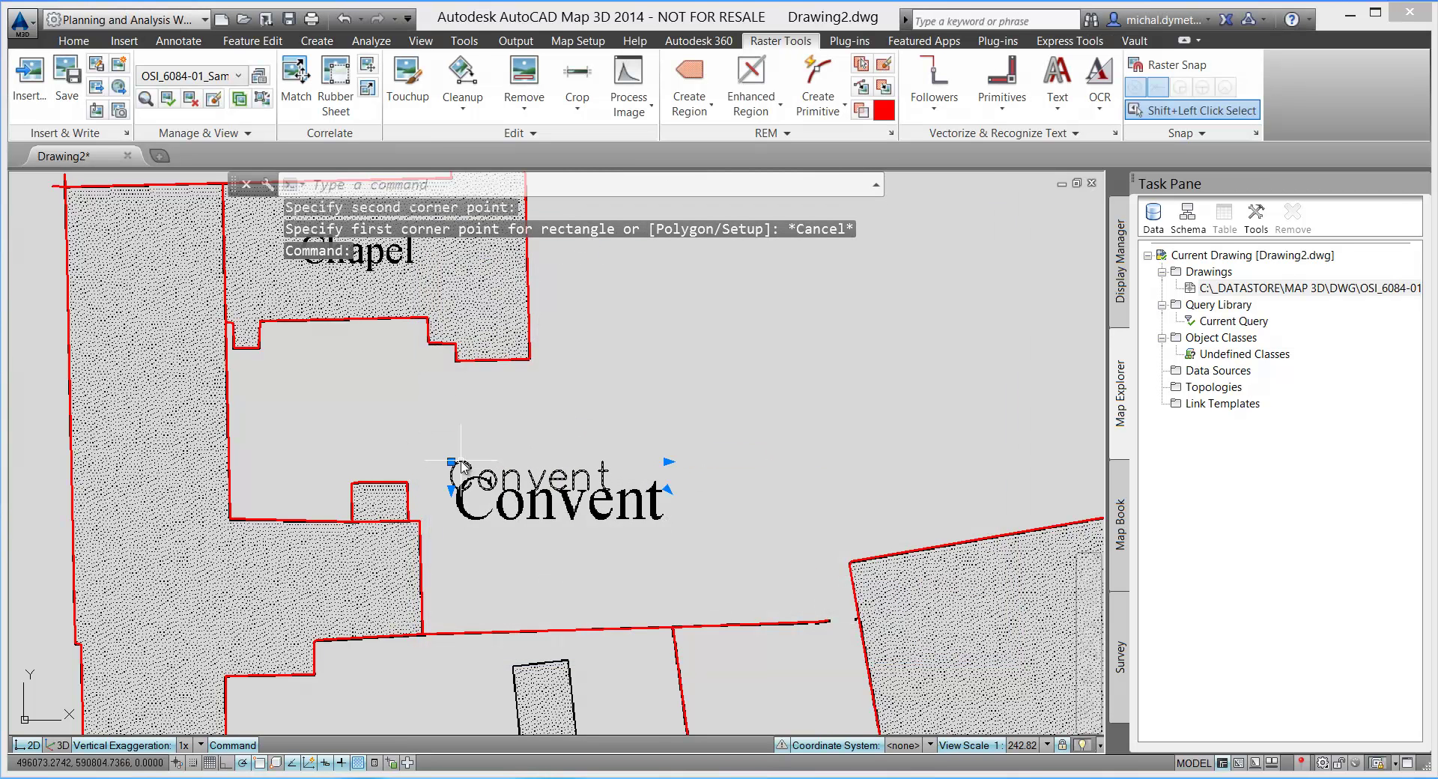
pyautogui.click(74, 41)
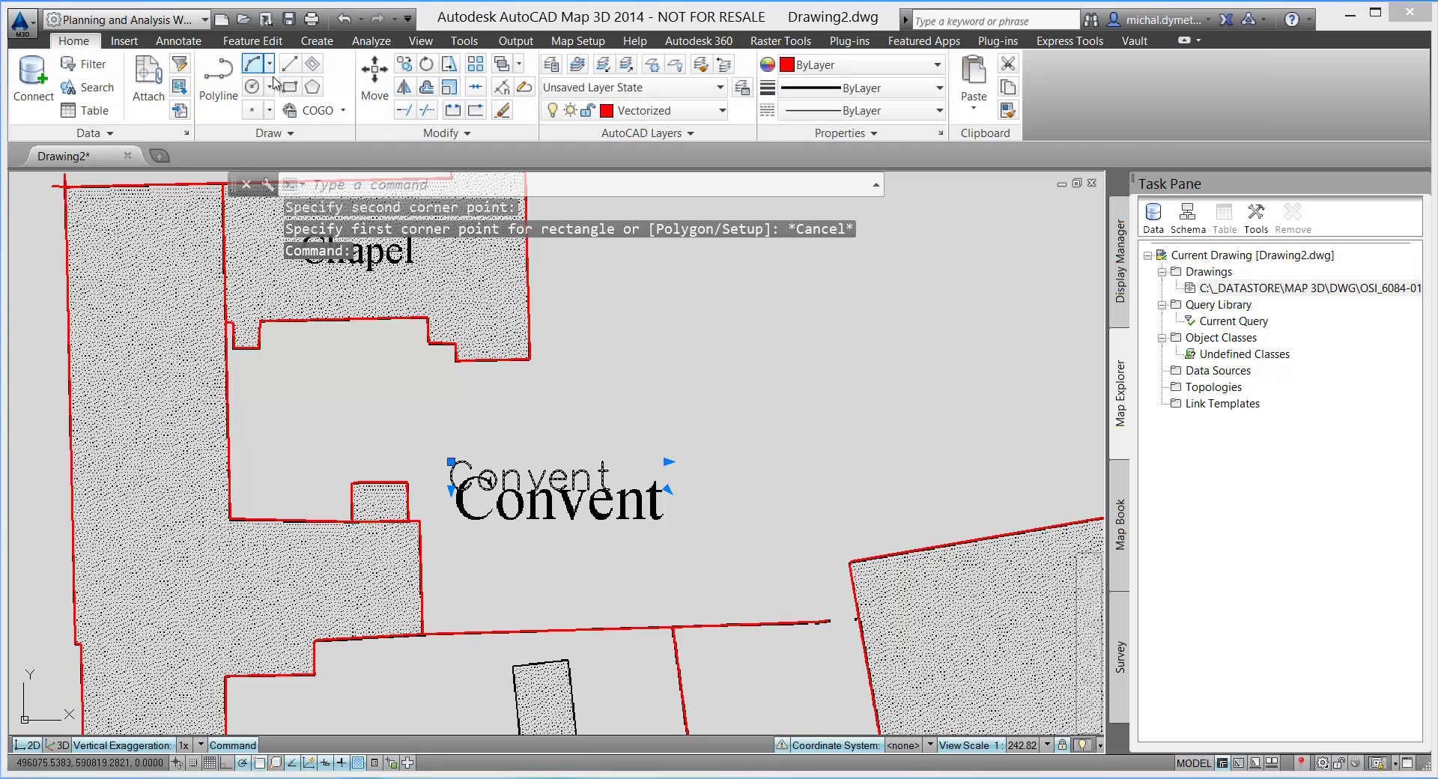
pyautogui.click(365, 89)
pyautogui.click(496, 484)
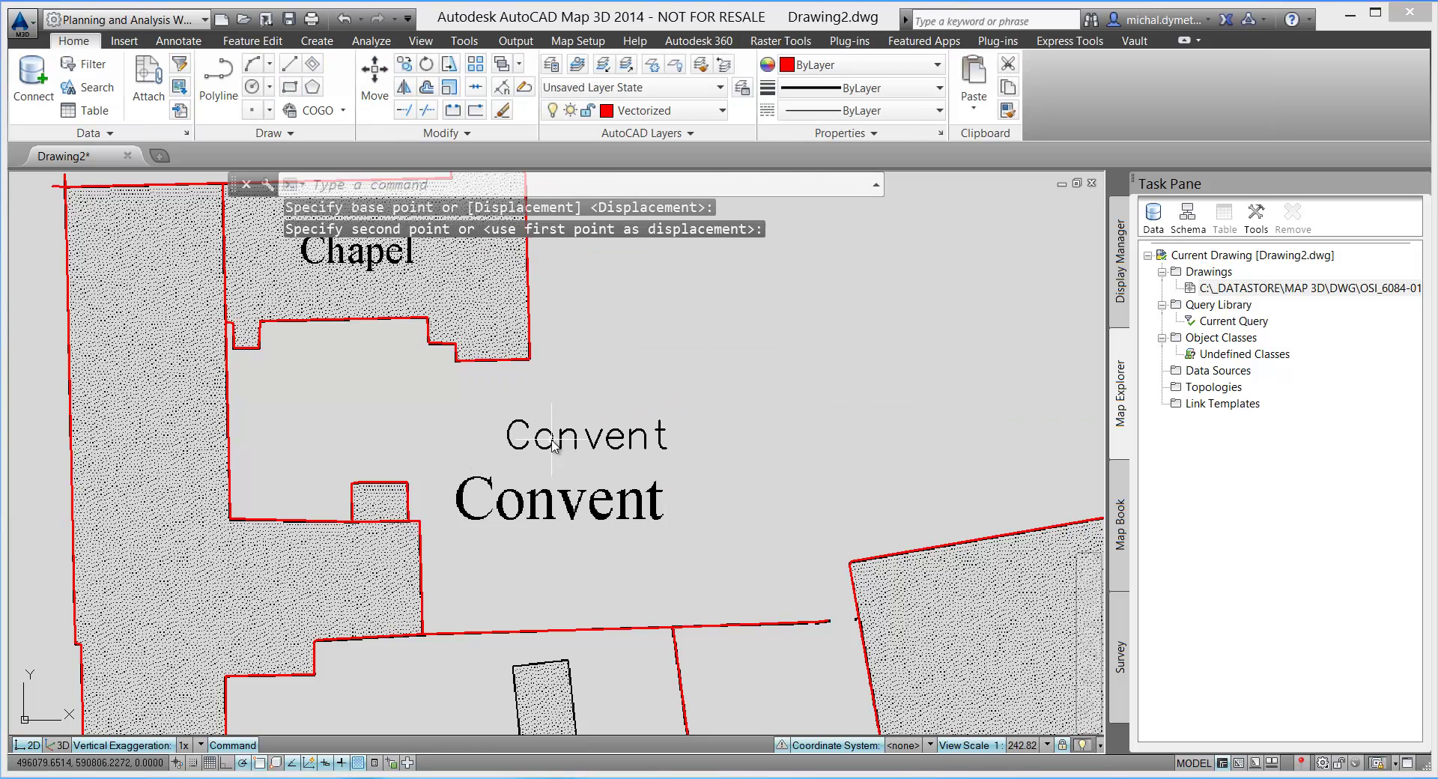
pyautogui.click(538, 440)
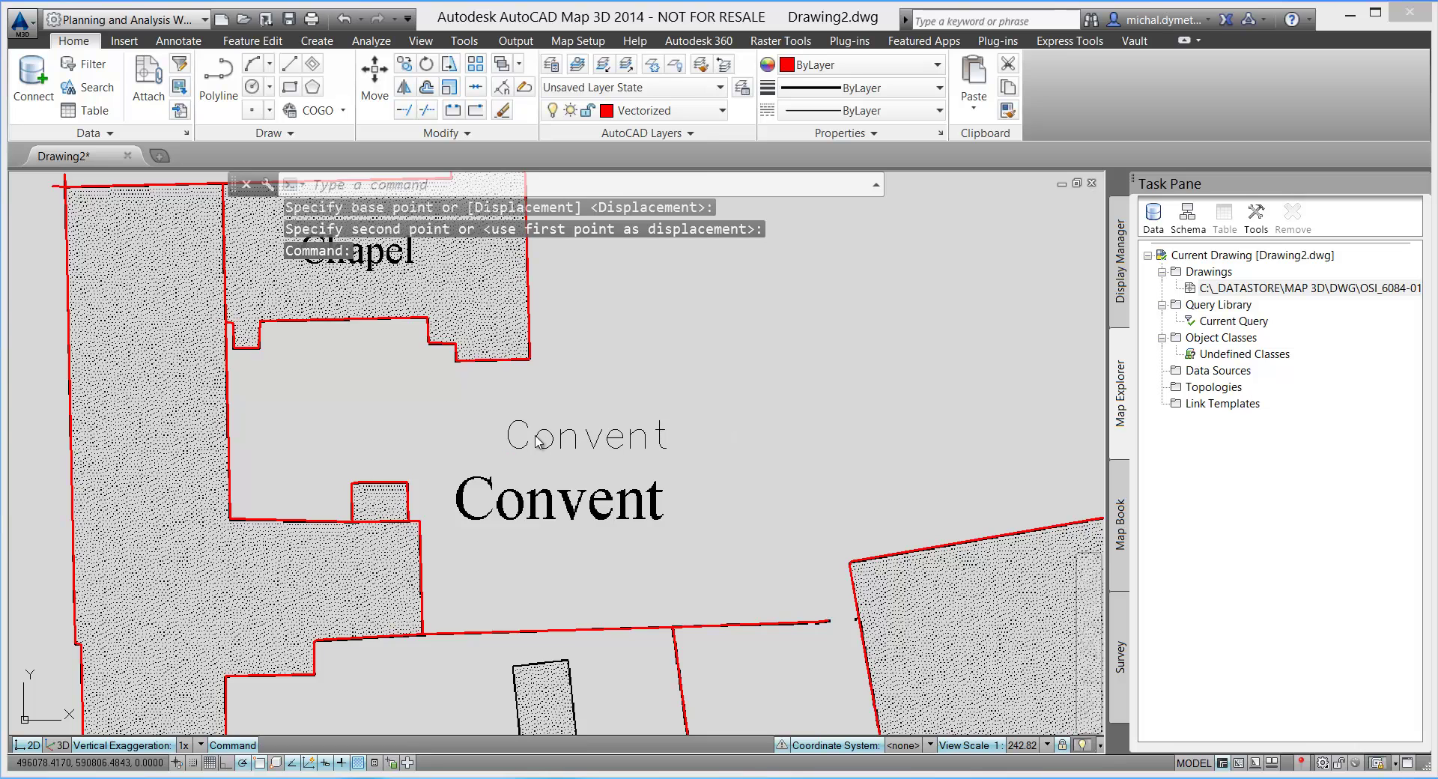
pyautogui.doubleClick(538, 441)
pyautogui.moveTo(687, 439); pyautogui.dragTo(533, 437)
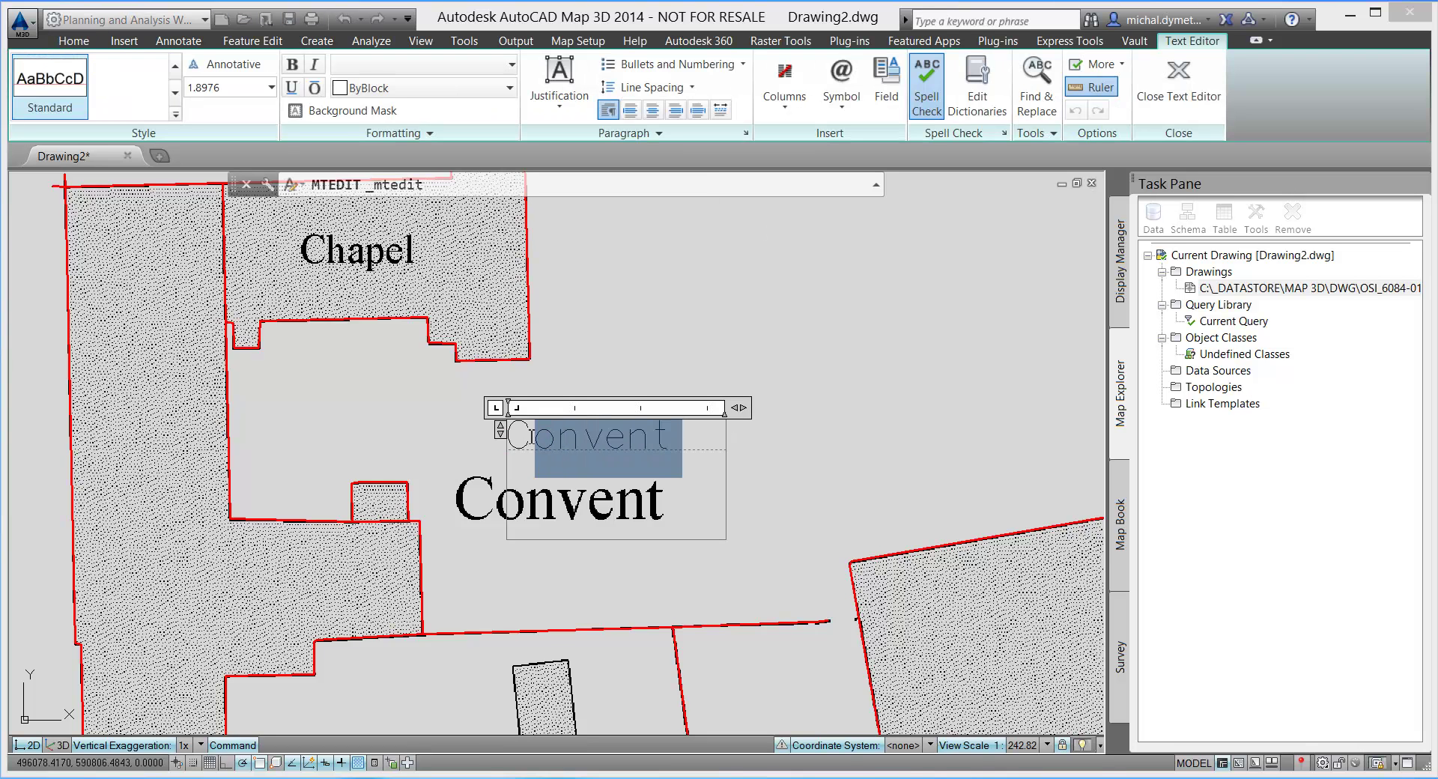
pyautogui.click(339, 65)
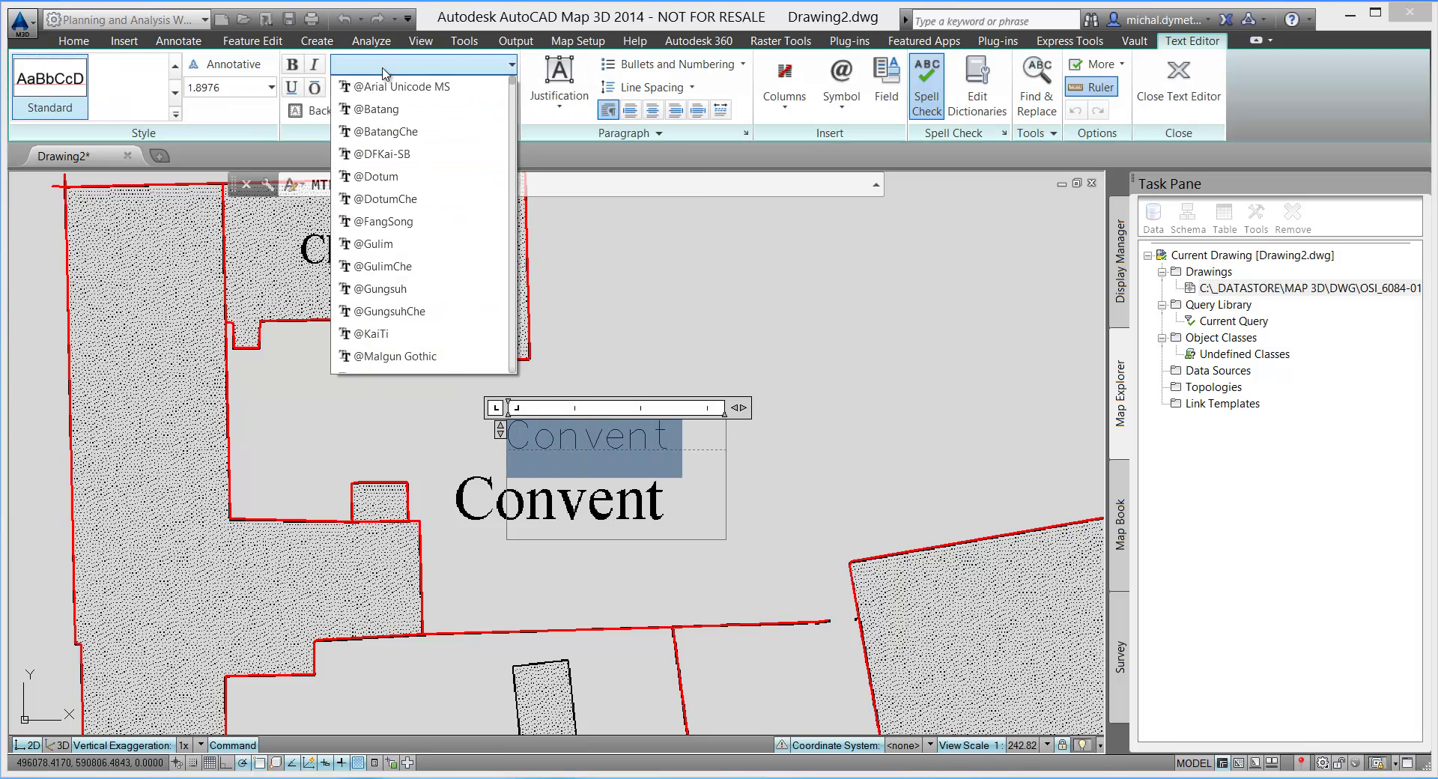
pyautogui.click(393, 96)
pyautogui.click(424, 87)
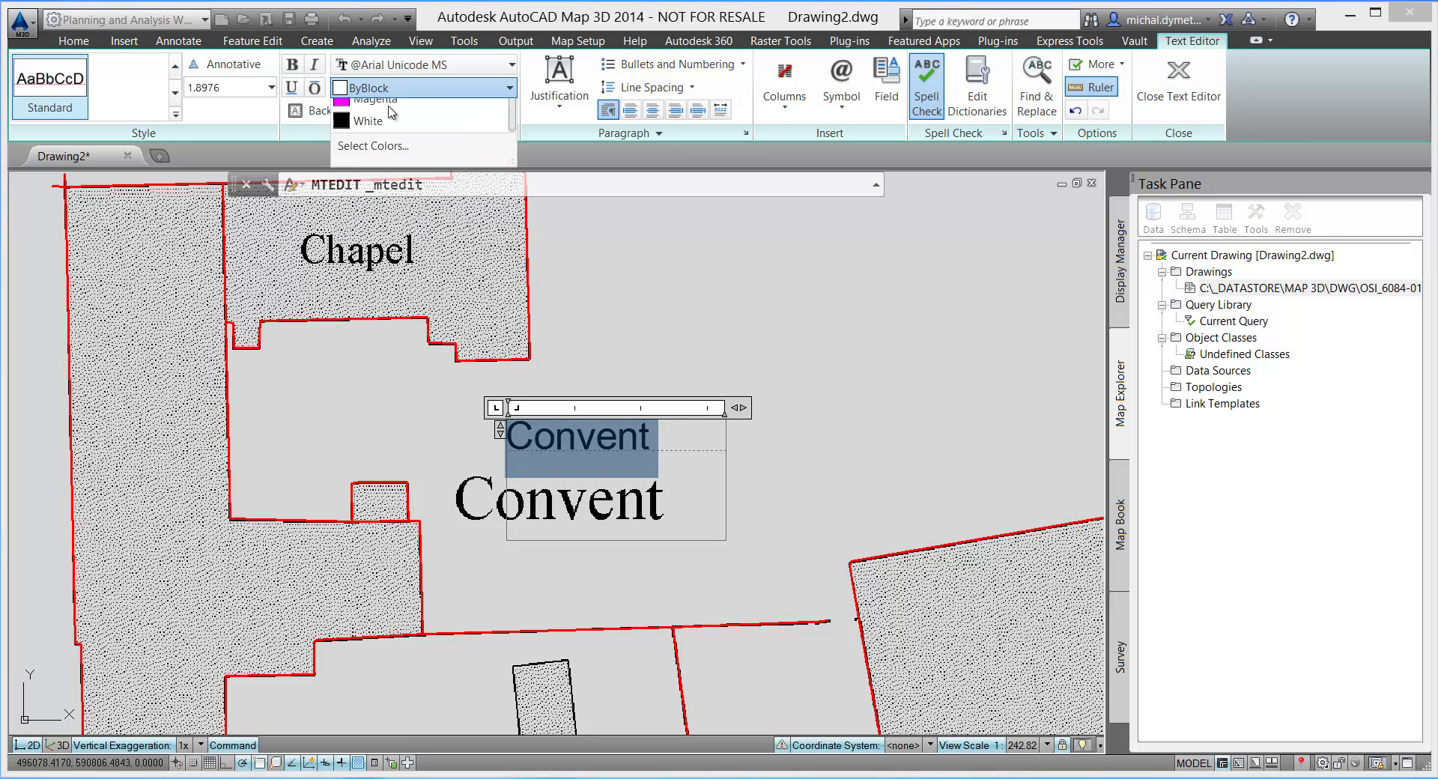
pyautogui.click(514, 258)
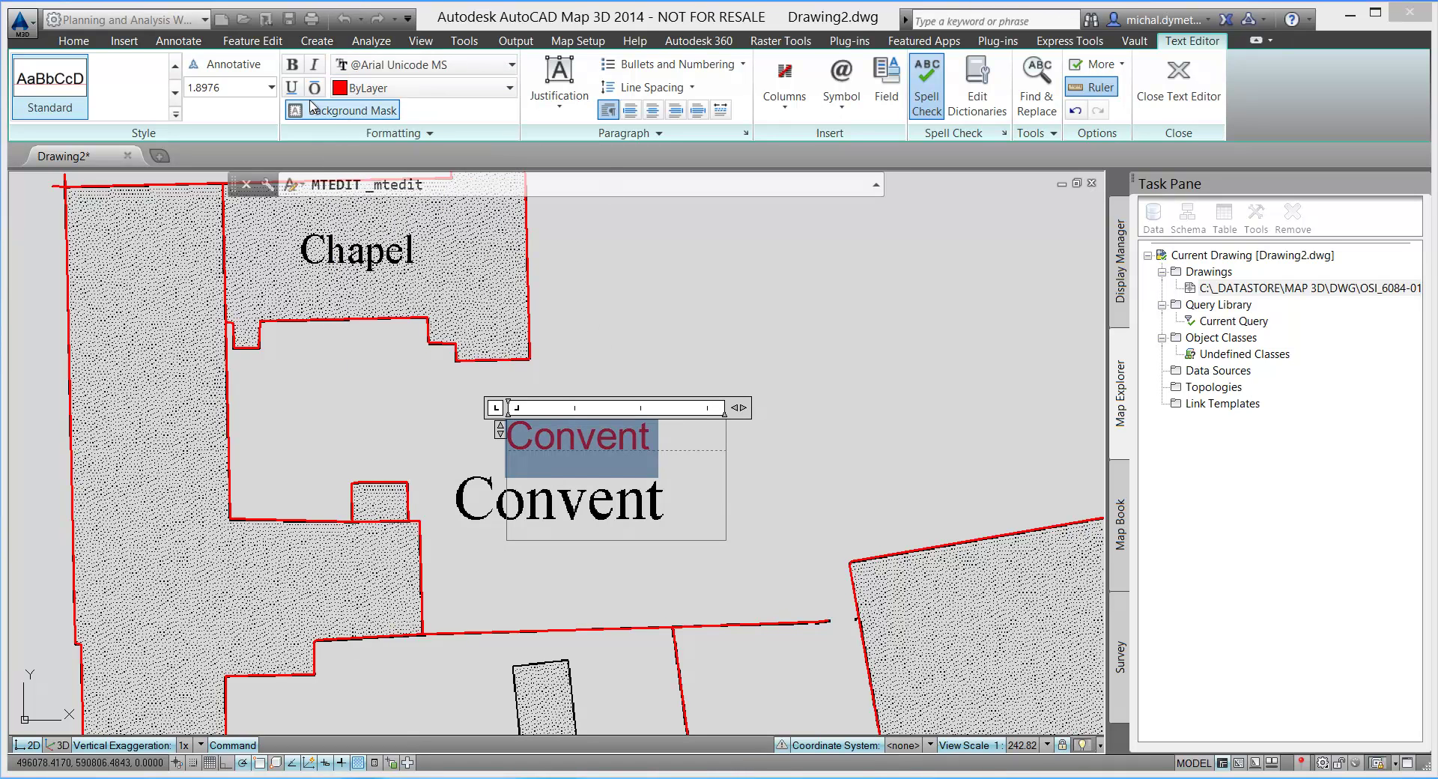
pyautogui.click(227, 131)
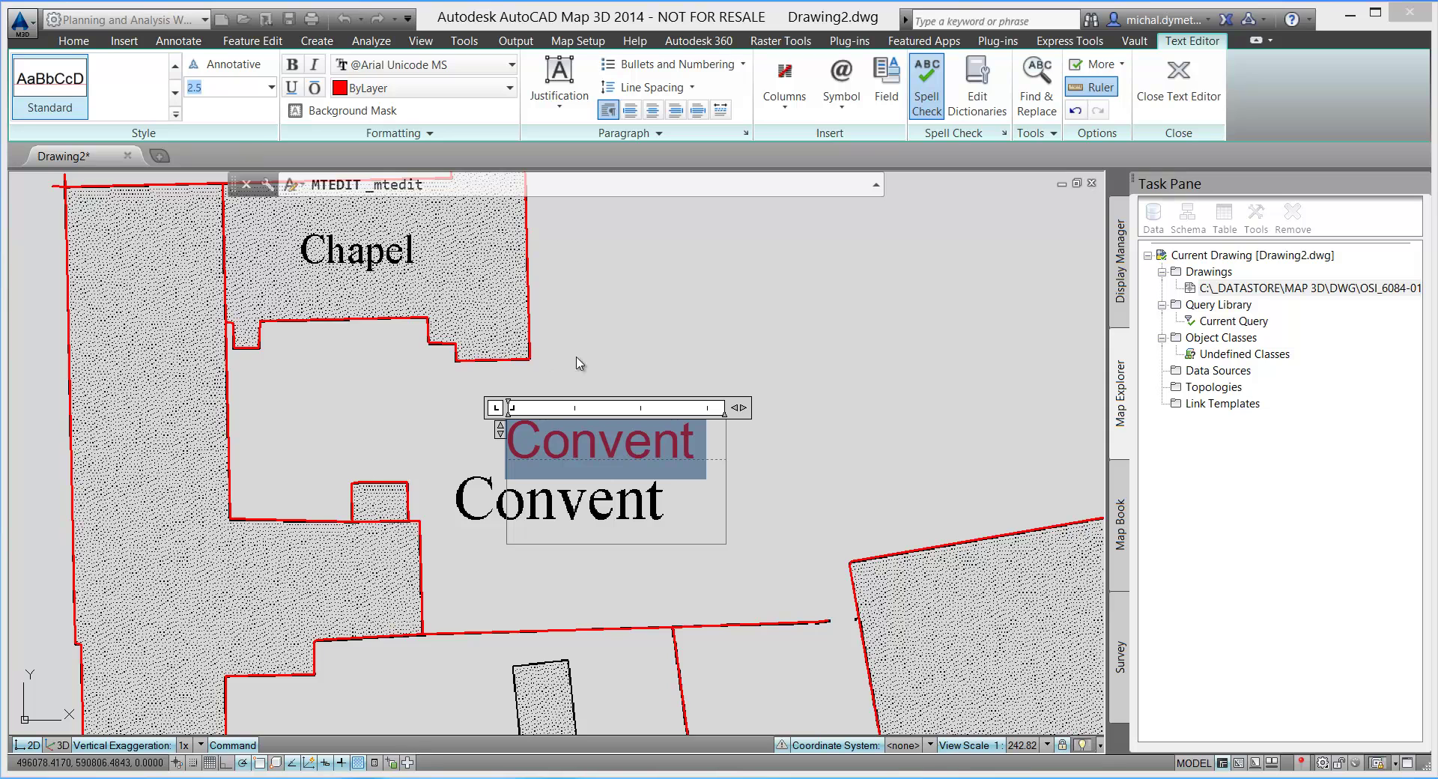
pyautogui.click(1160, 82)
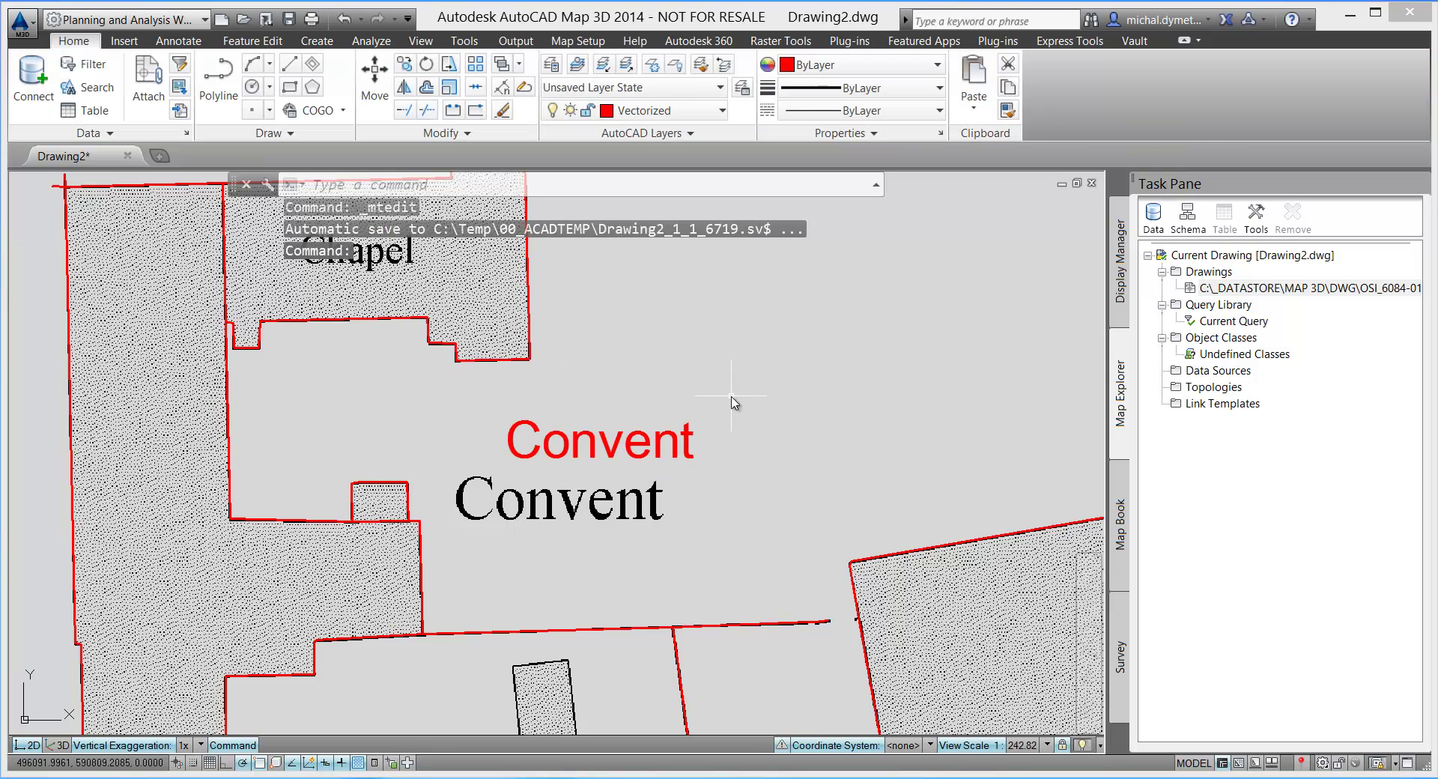
pyautogui.scroll(-10, 717, 388)
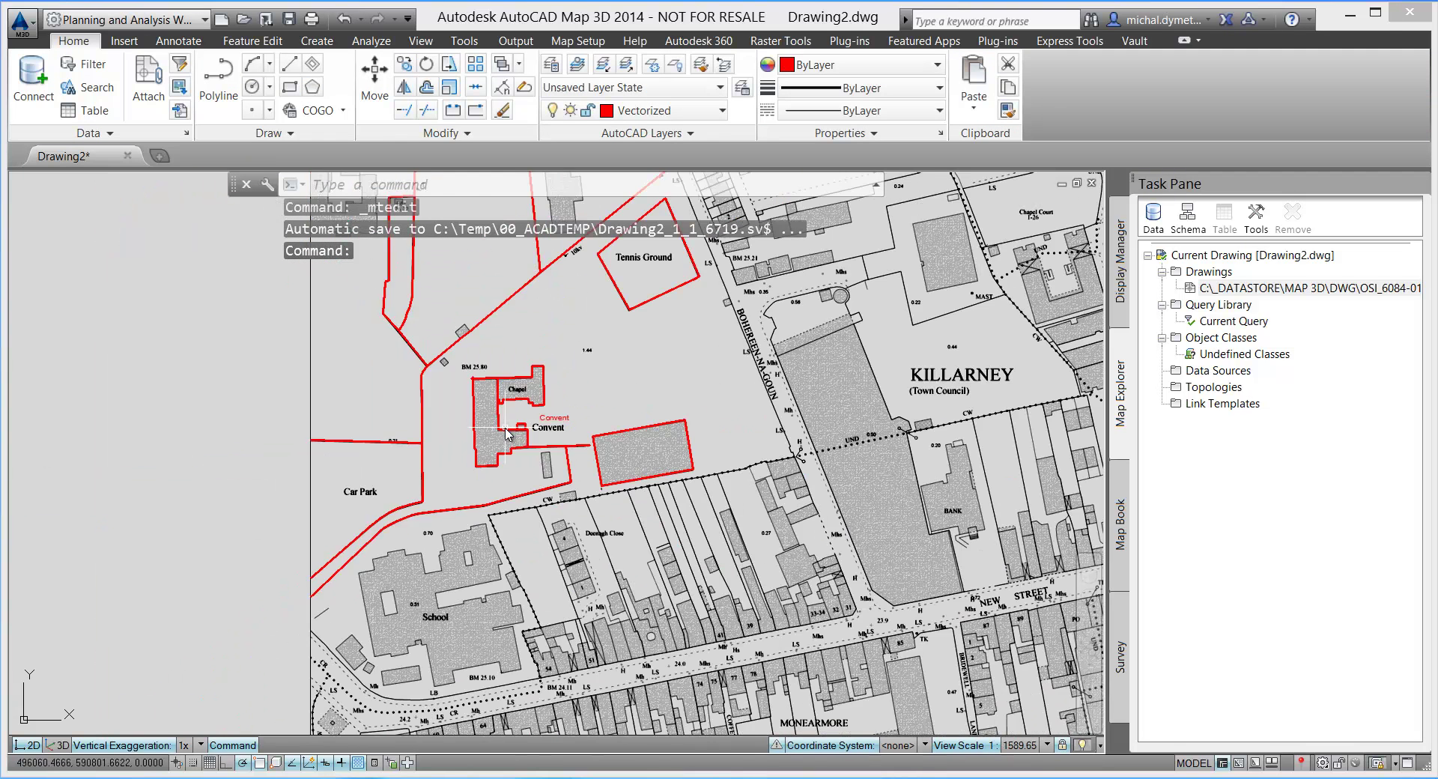